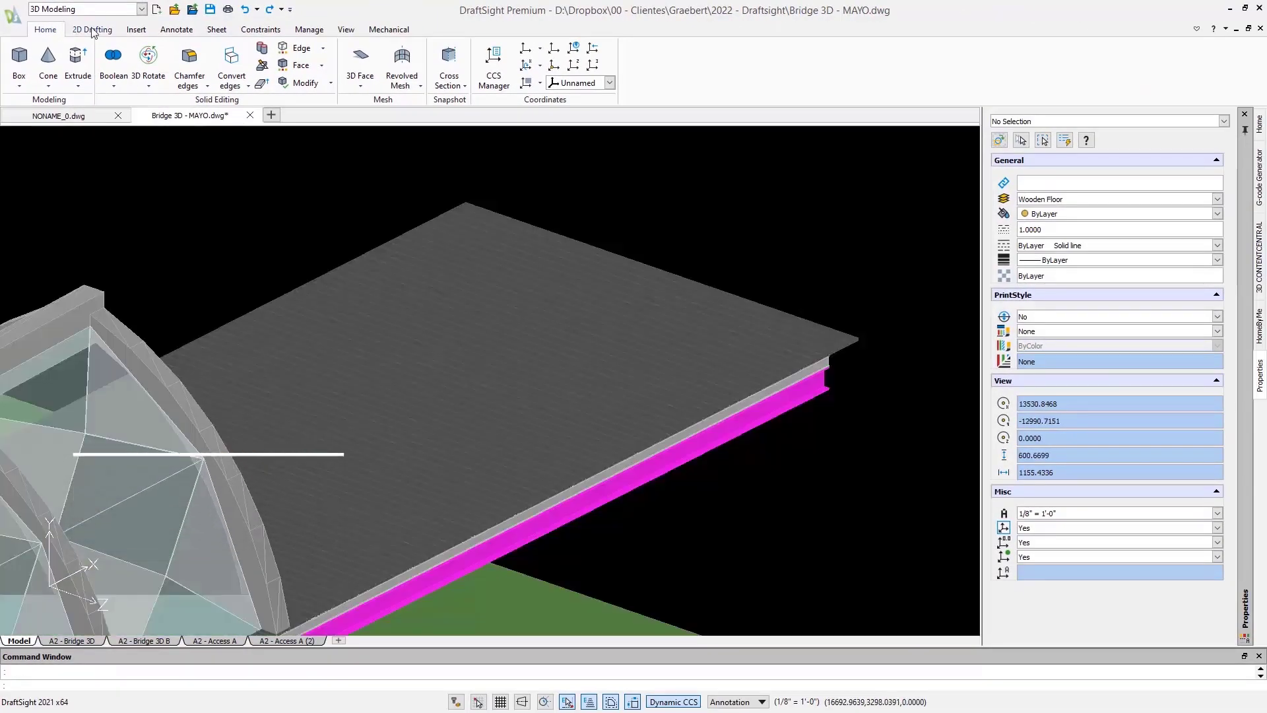
Draw a 200 by 200 rectangle on the bridge deck using Nearest snap and @-200,-200
{"action": "left_click", "coordinate": [93, 30]}
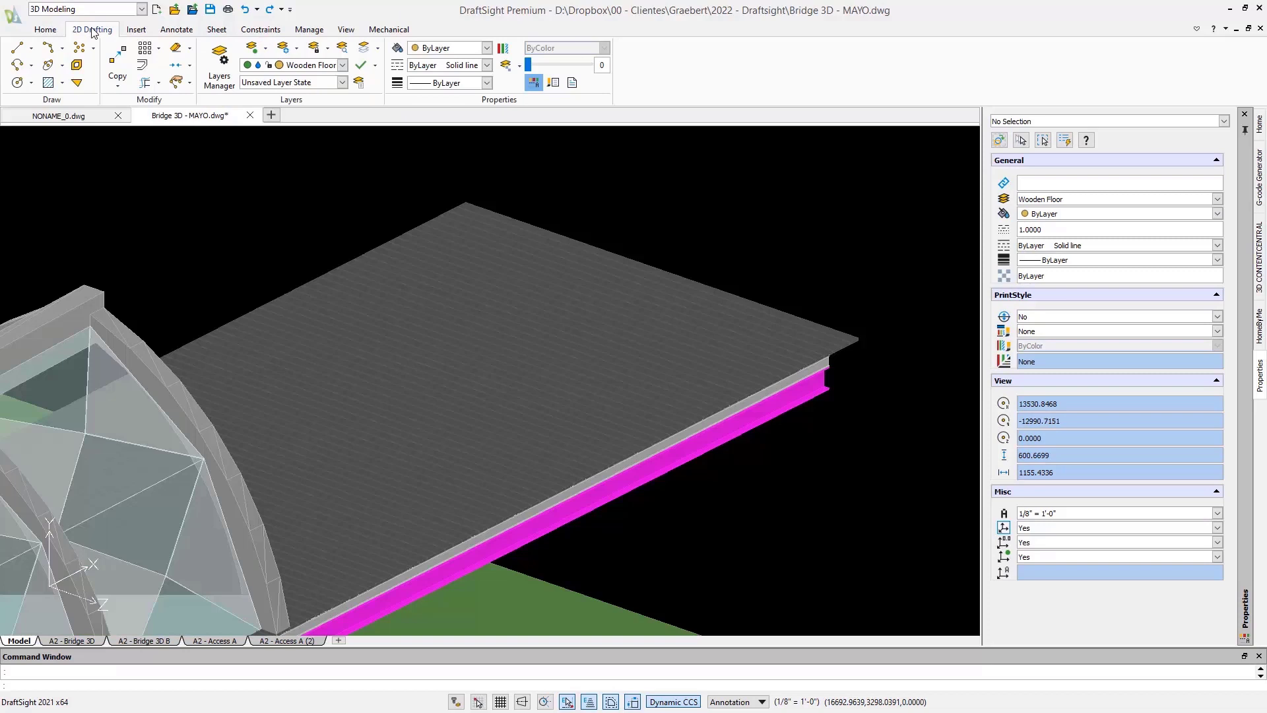
{"action": "left_click", "coordinate": [31, 65]}
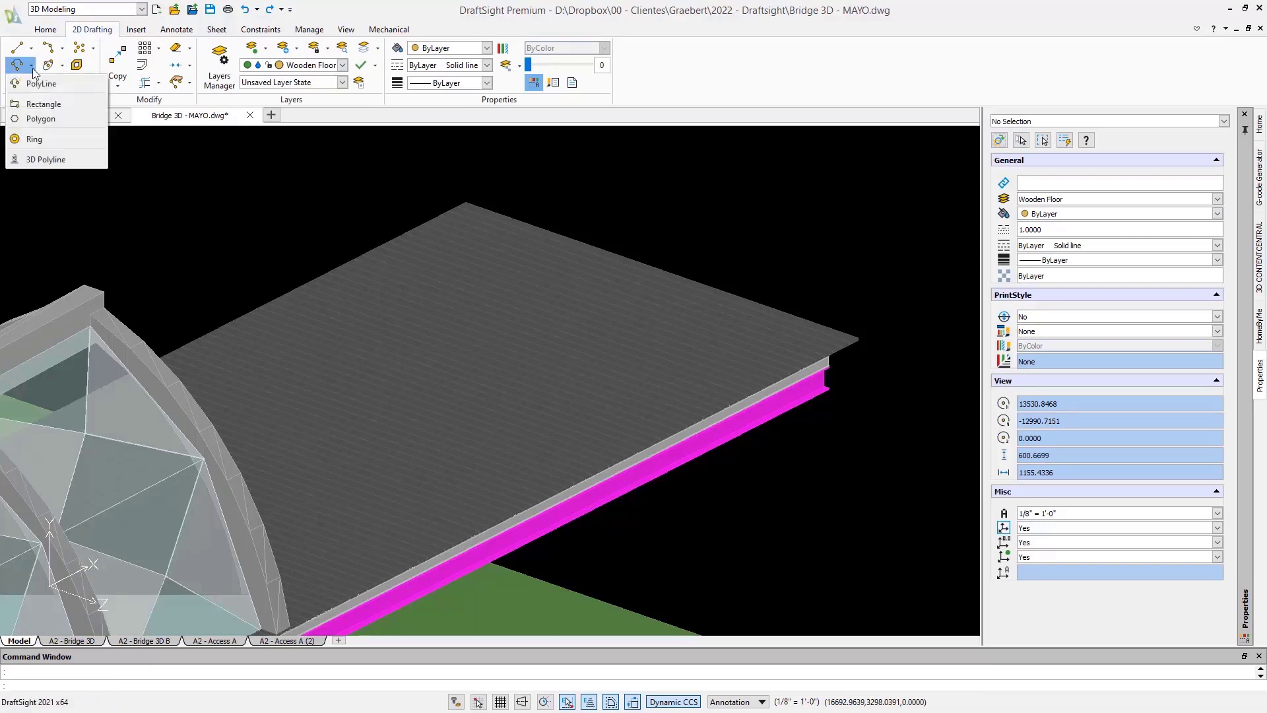
{"action": "left_click", "coordinate": [44, 104]}
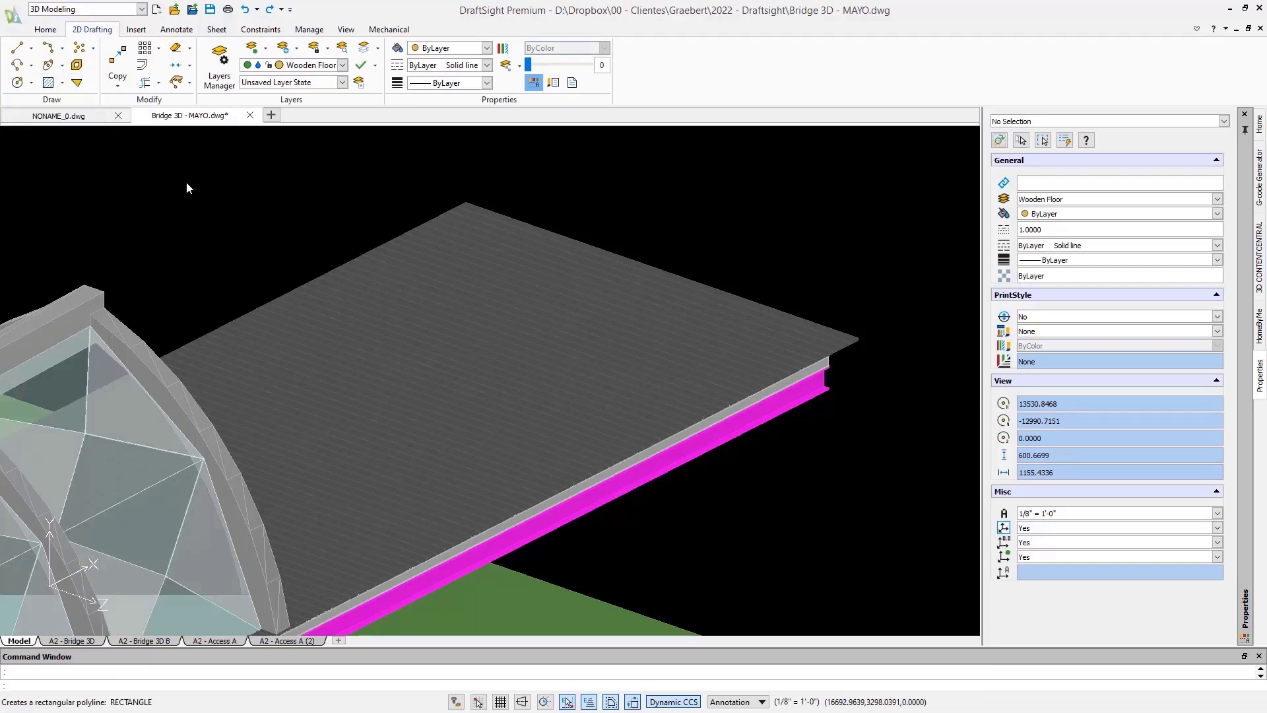
{"action": "right_click", "coordinate": [173, 219], "text": "shift"}
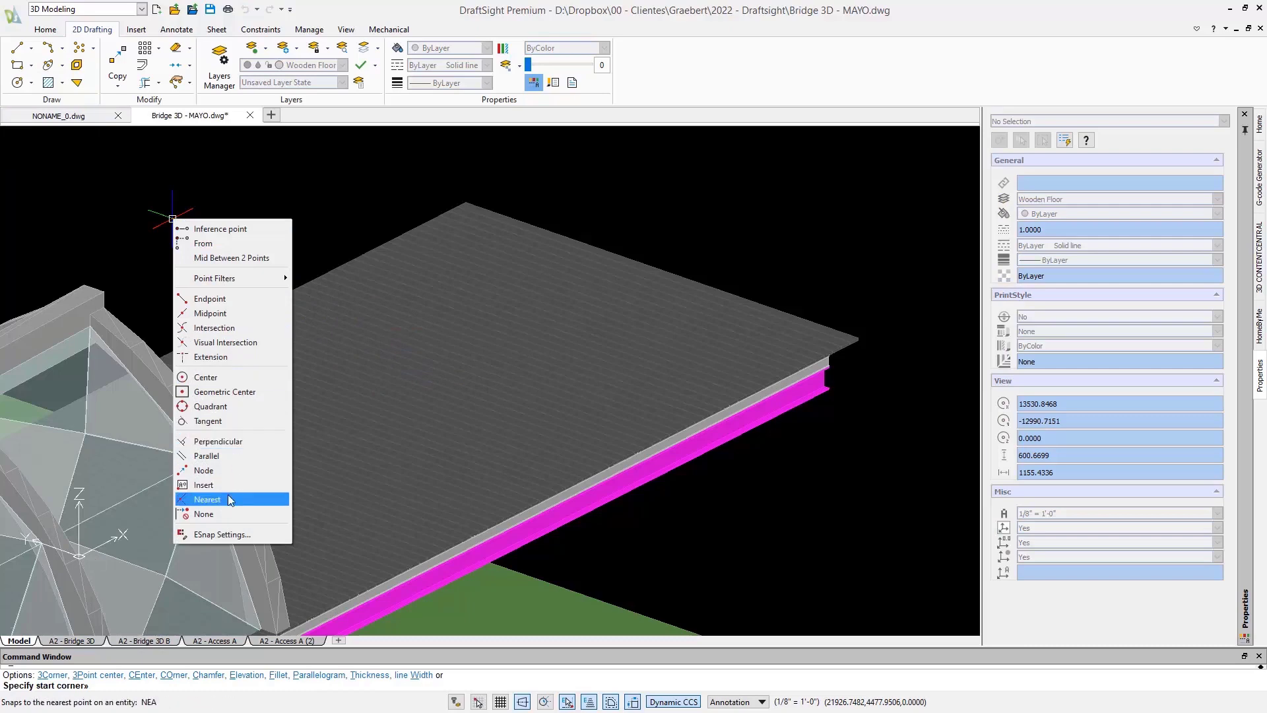
{"action": "left_click", "coordinate": [207, 499]}
{"action": "left_click", "coordinate": [326, 375]}
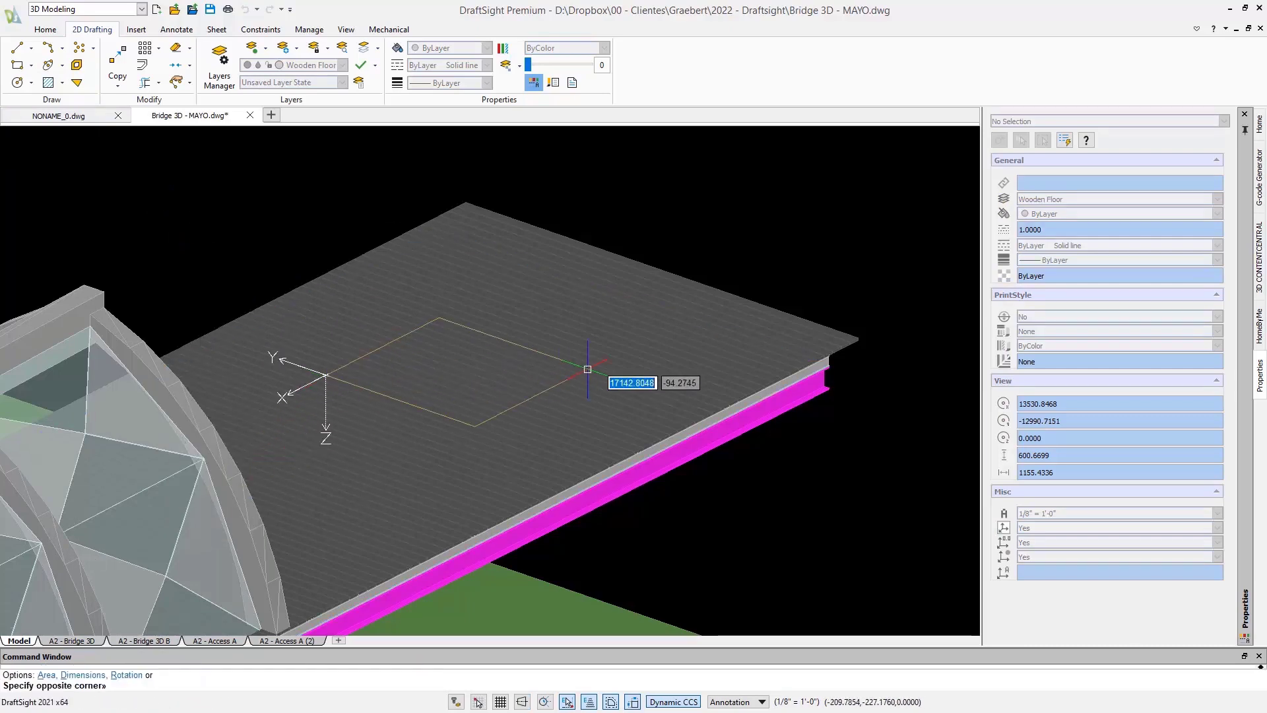
{"action": "type", "text": "@-200,-200"}
{"action": "key", "text": "Return"}
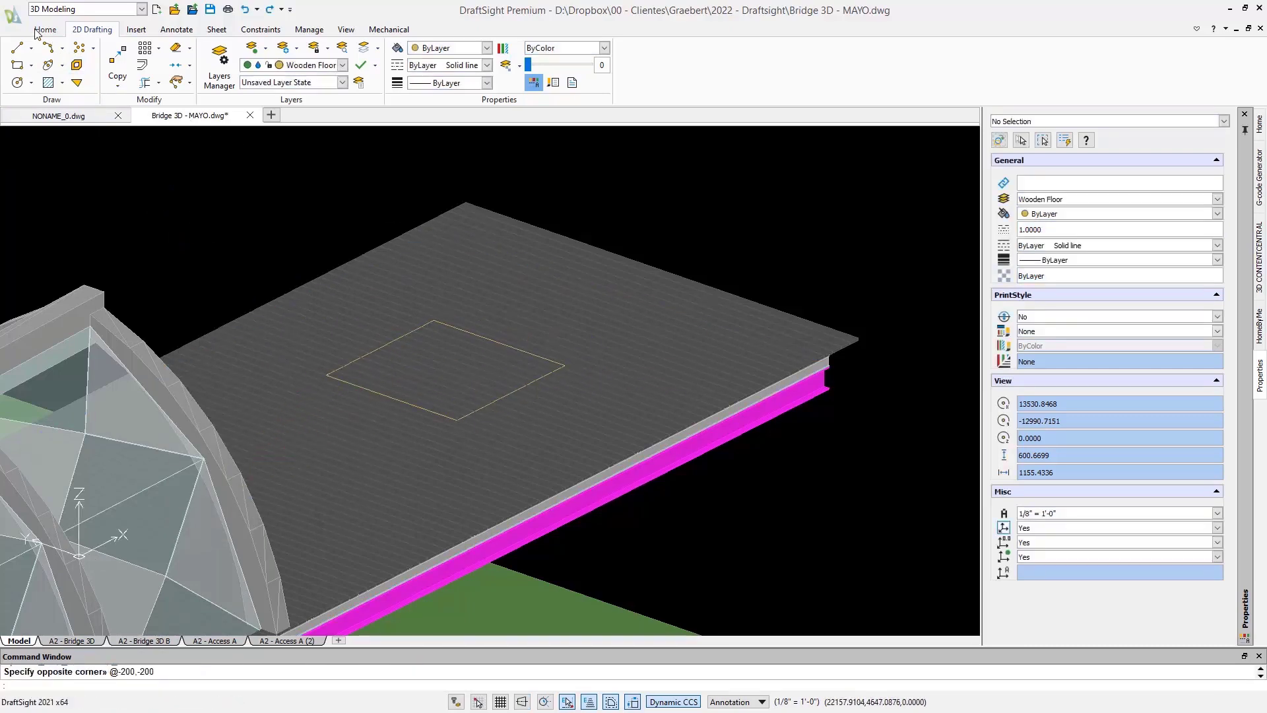
Extrude the rectangle into a solid box passing through the deck slab
{"action": "left_click", "coordinate": [45, 29]}
{"action": "left_click", "coordinate": [78, 63]}
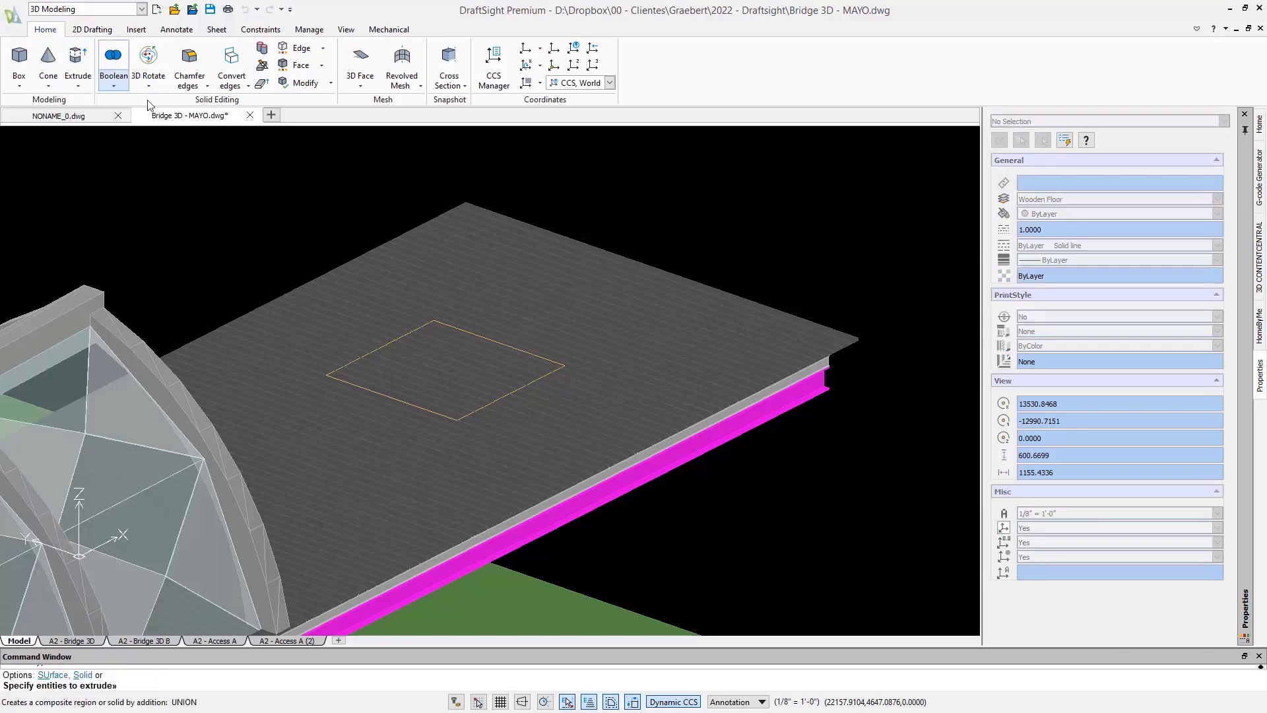
{"action": "left_click", "coordinate": [276, 230]}
{"action": "left_click", "coordinate": [596, 441]}
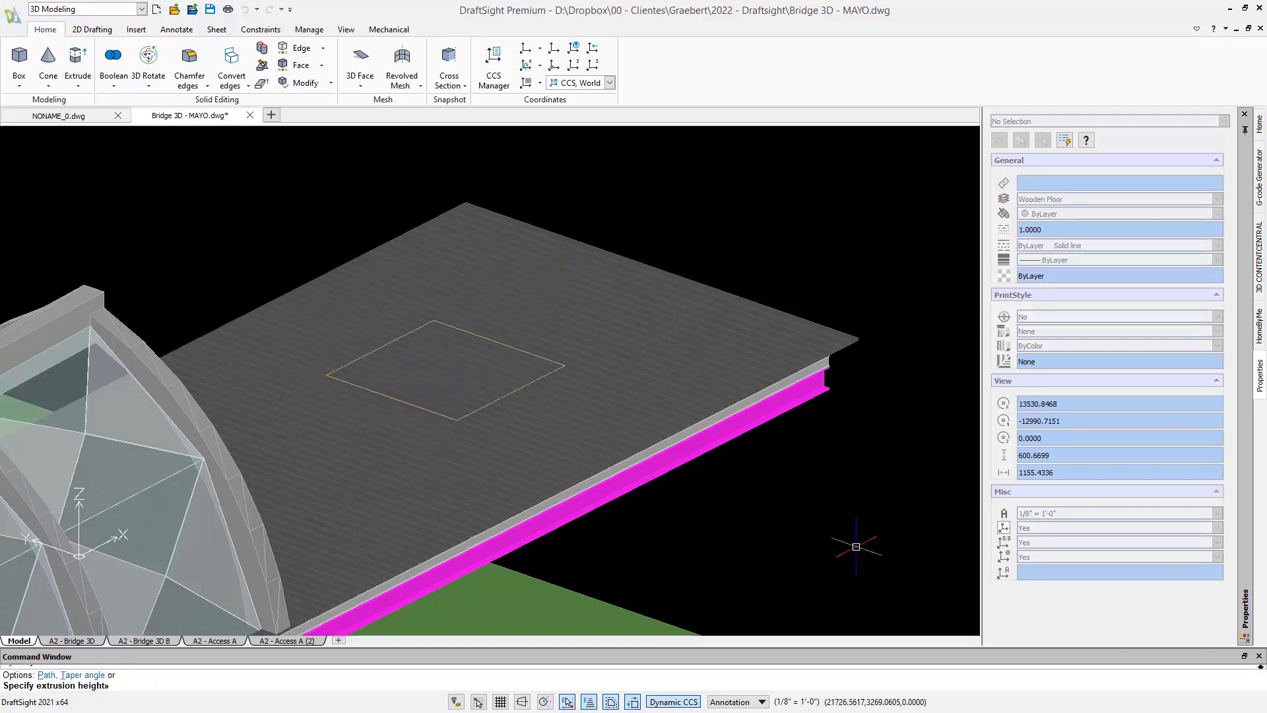
{"action": "key", "text": "Return"}
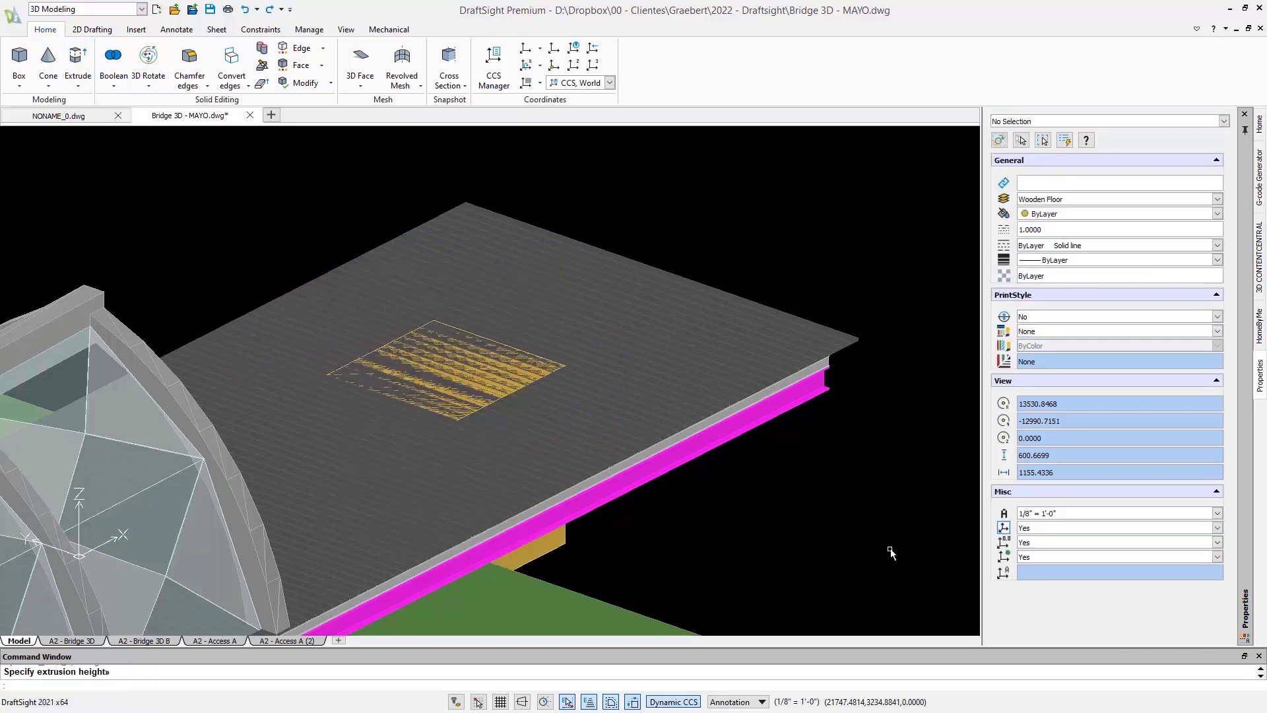
{"action": "left_click", "coordinate": [114, 78]}
{"action": "left_click", "coordinate": [142, 118]}
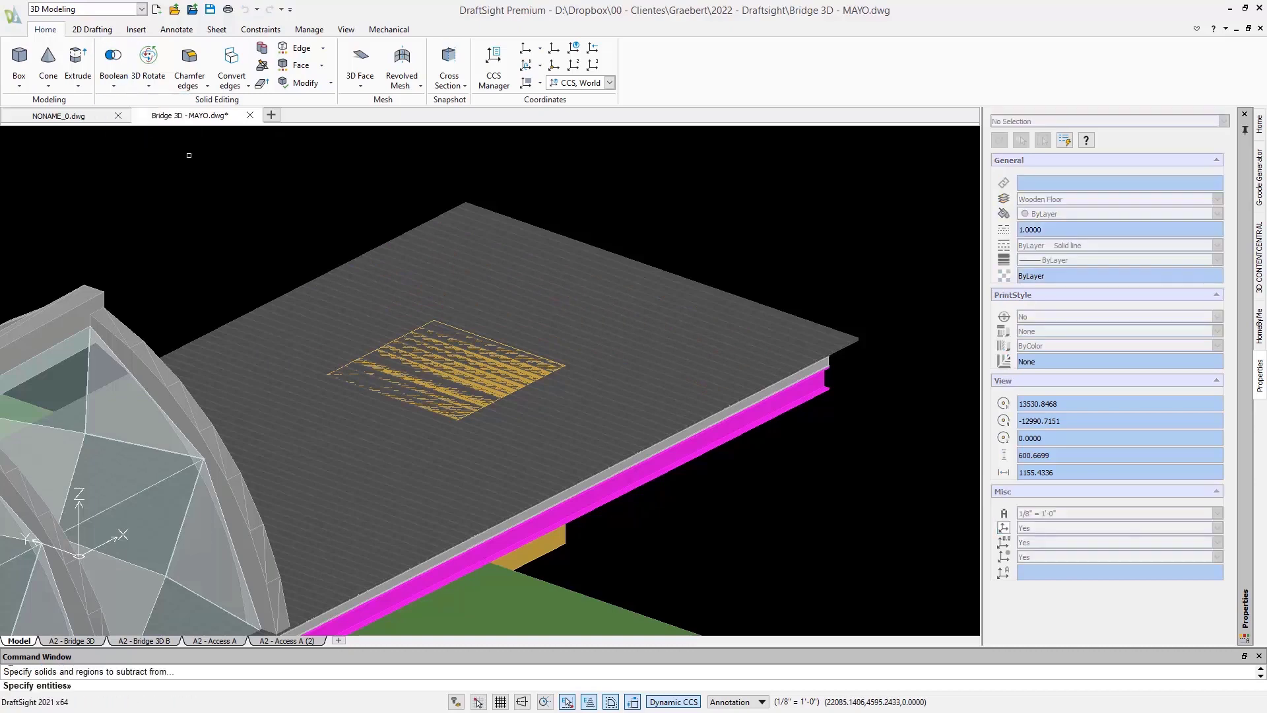
Subtract the box from the deck slab to leave a square hole
{"action": "left_click", "coordinate": [287, 289]}
{"action": "key", "text": "Return"}
{"action": "left_click", "coordinate": [436, 396]}
{"action": "key", "text": "Return"}
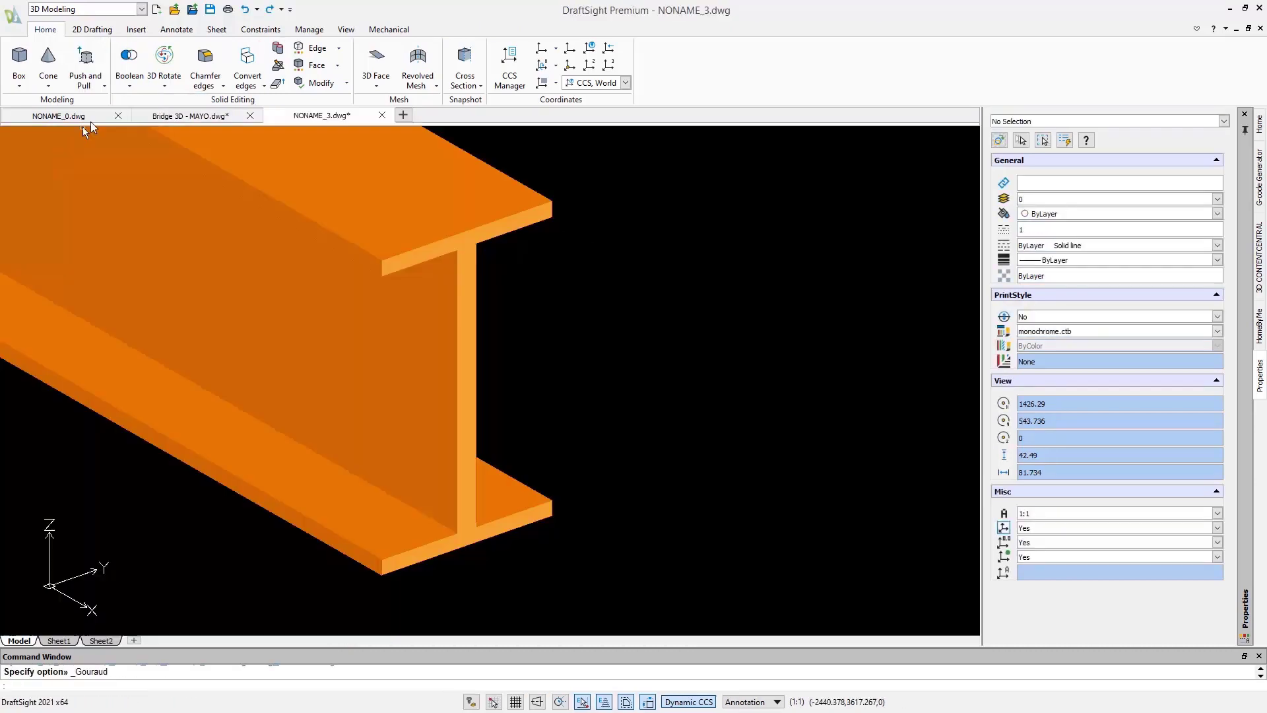
Lengthen the I-beam by pushing and pulling its end face
{"action": "left_click", "coordinate": [85, 66]}
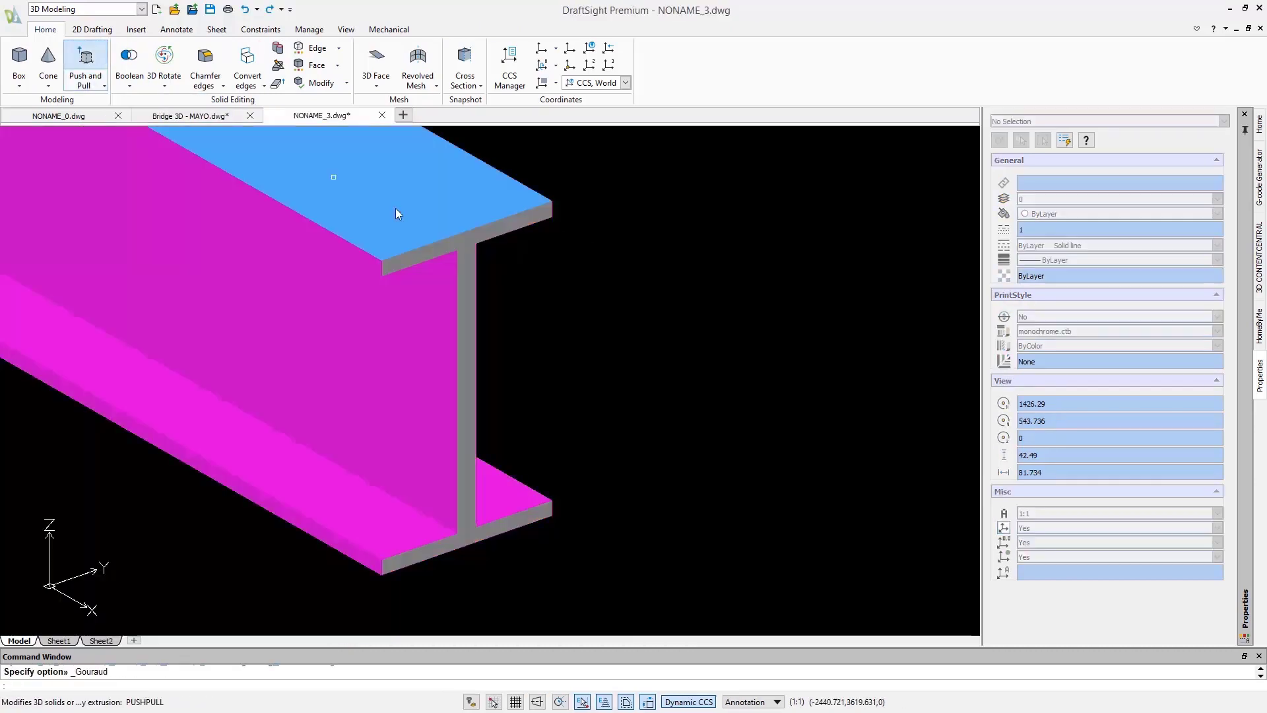
{"action": "left_click", "coordinate": [466, 263]}
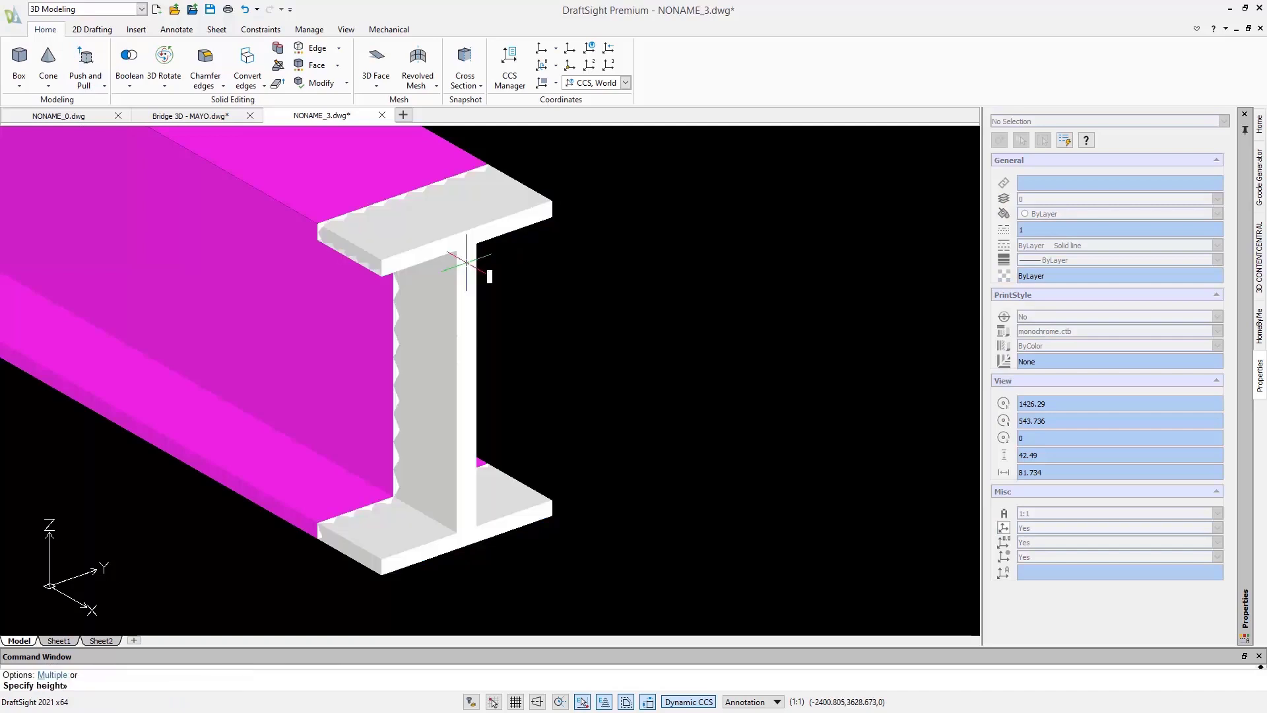
{"action": "left_click", "coordinate": [783, 430]}
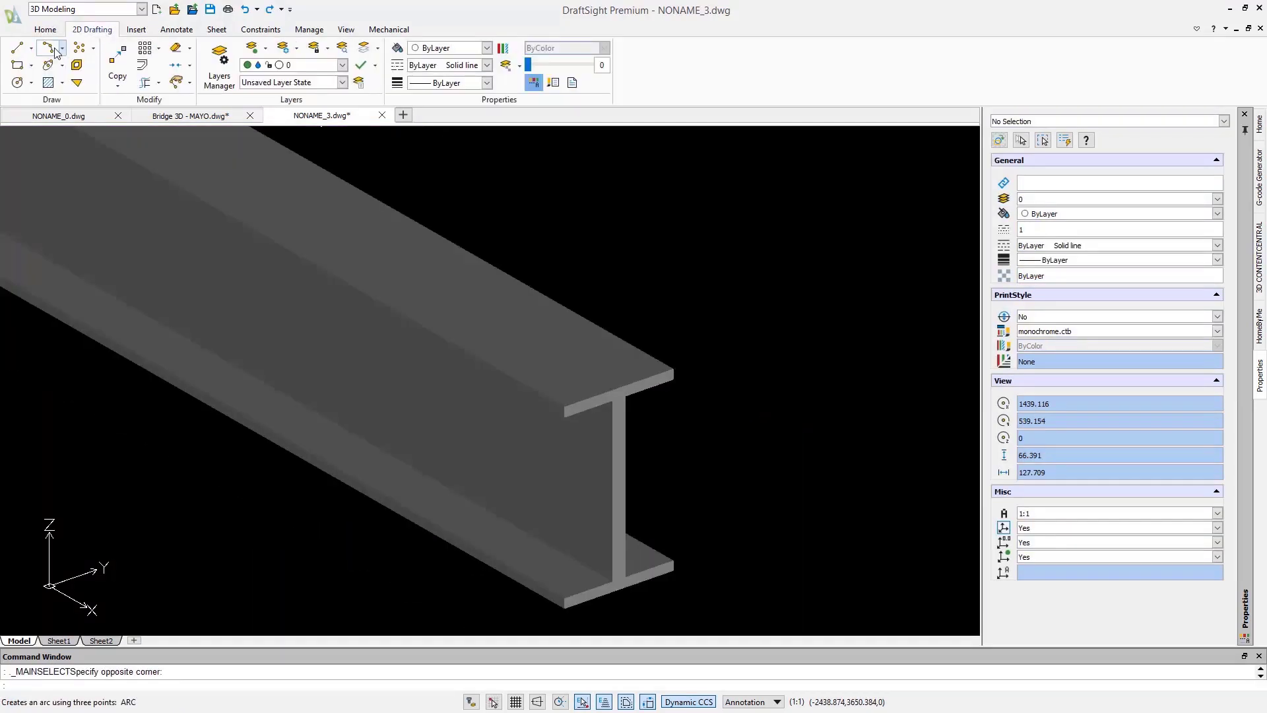
Draw a rectangle on the beam flange and pull it up into a box
{"action": "left_click", "coordinate": [17, 65]}
{"action": "left_click", "coordinate": [449, 376]}
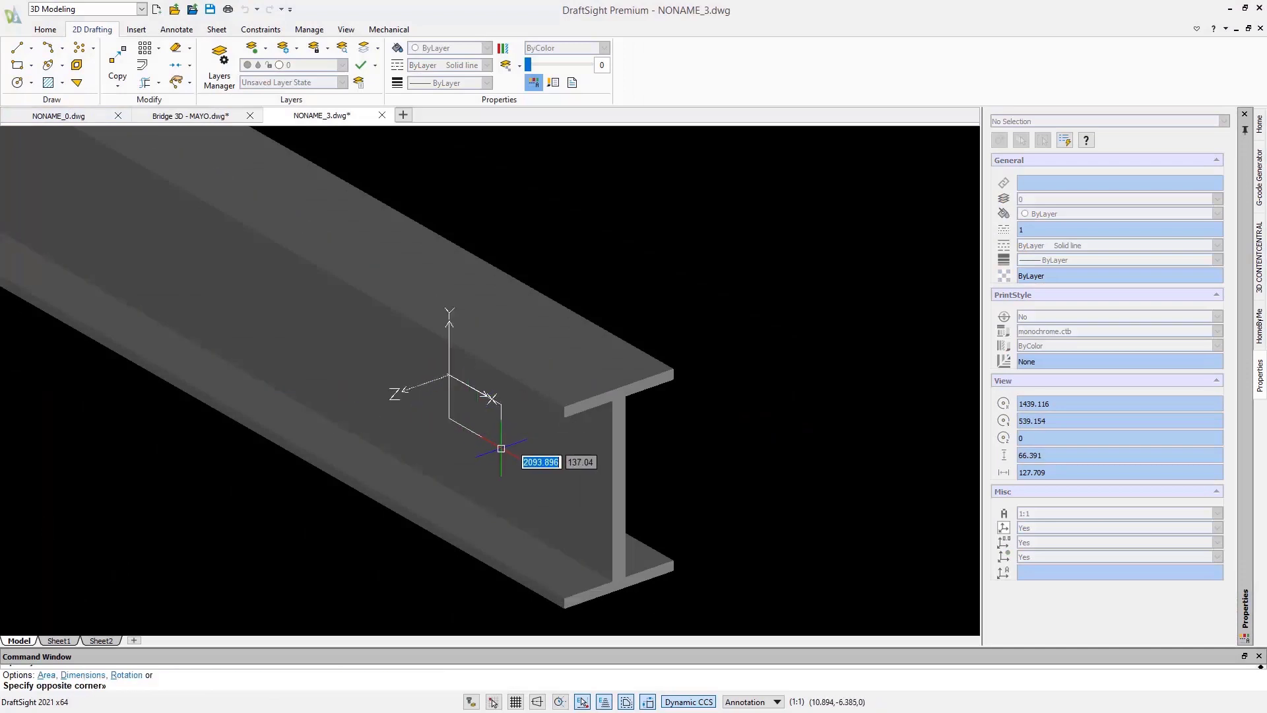
{"action": "left_click", "coordinate": [558, 504]}
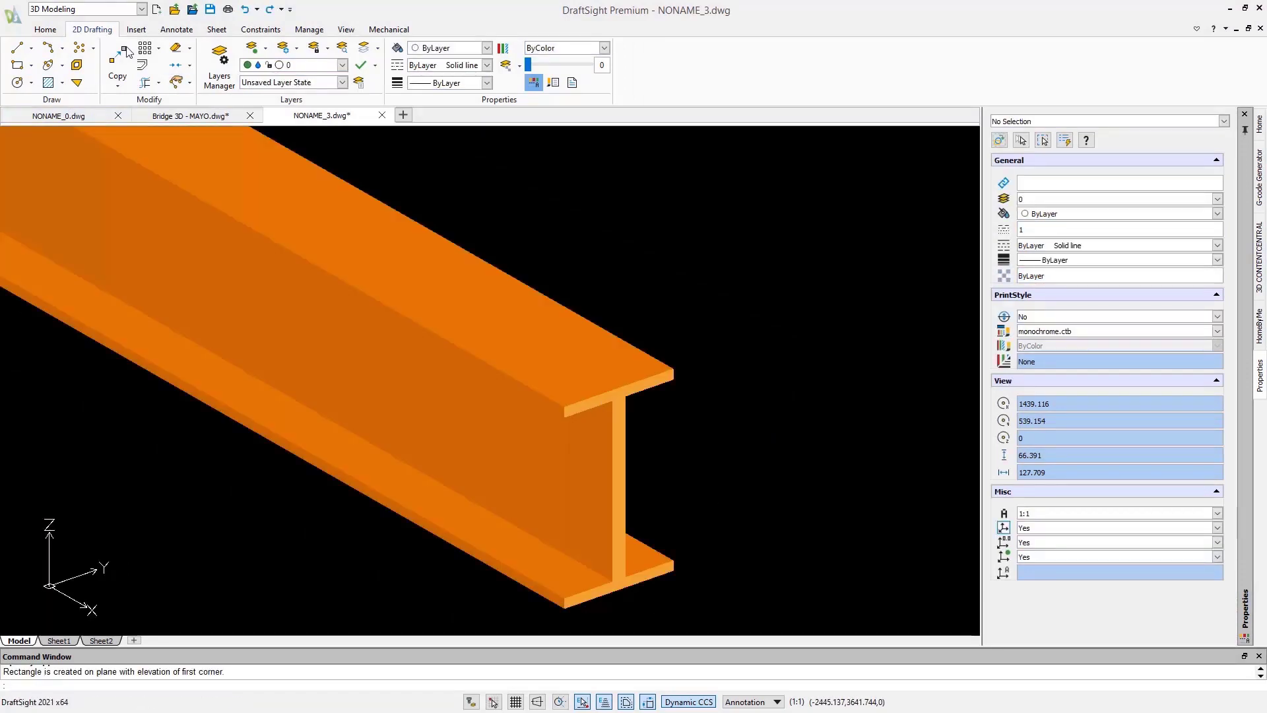
{"action": "left_click", "coordinate": [45, 29]}
{"action": "left_click", "coordinate": [84, 58]}
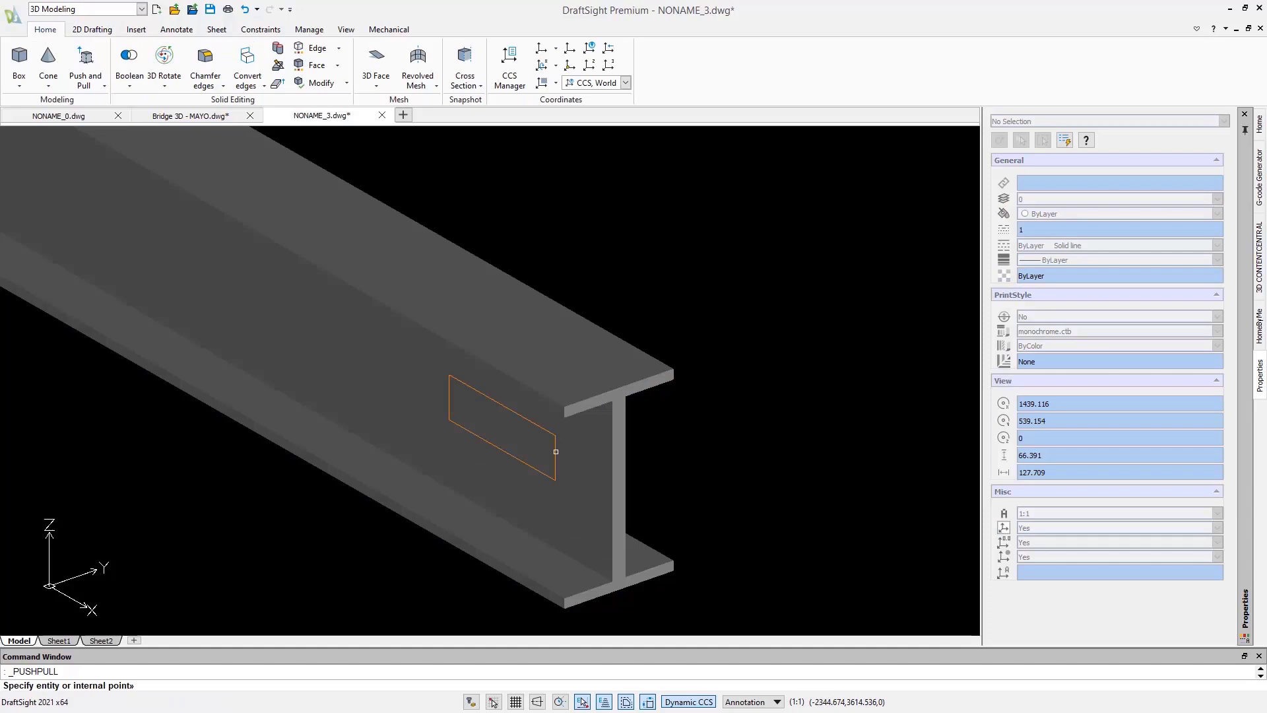
{"action": "left_click", "coordinate": [556, 452]}
{"action": "left_click", "coordinate": [817, 516]}
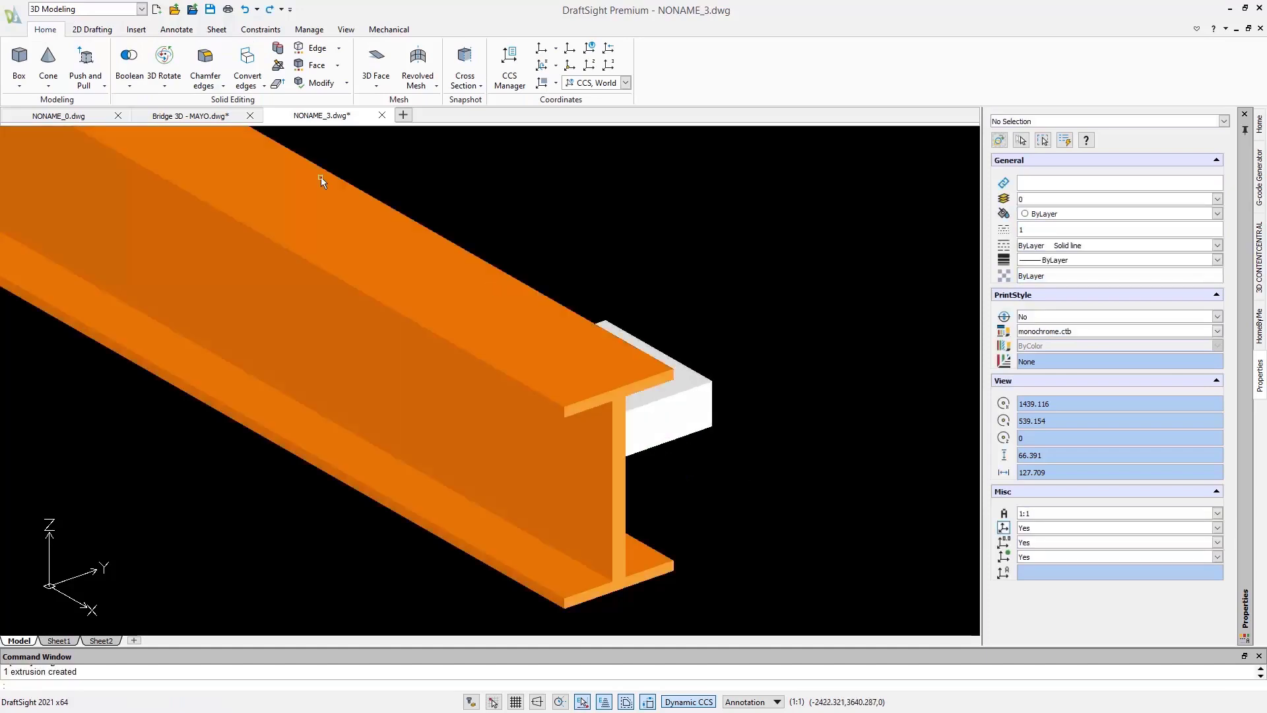
Subtract the box from the beam to cut a rectangular hole
{"action": "left_click", "coordinate": [129, 57]}
{"action": "left_click", "coordinate": [429, 251]}
{"action": "key", "text": "Return"}
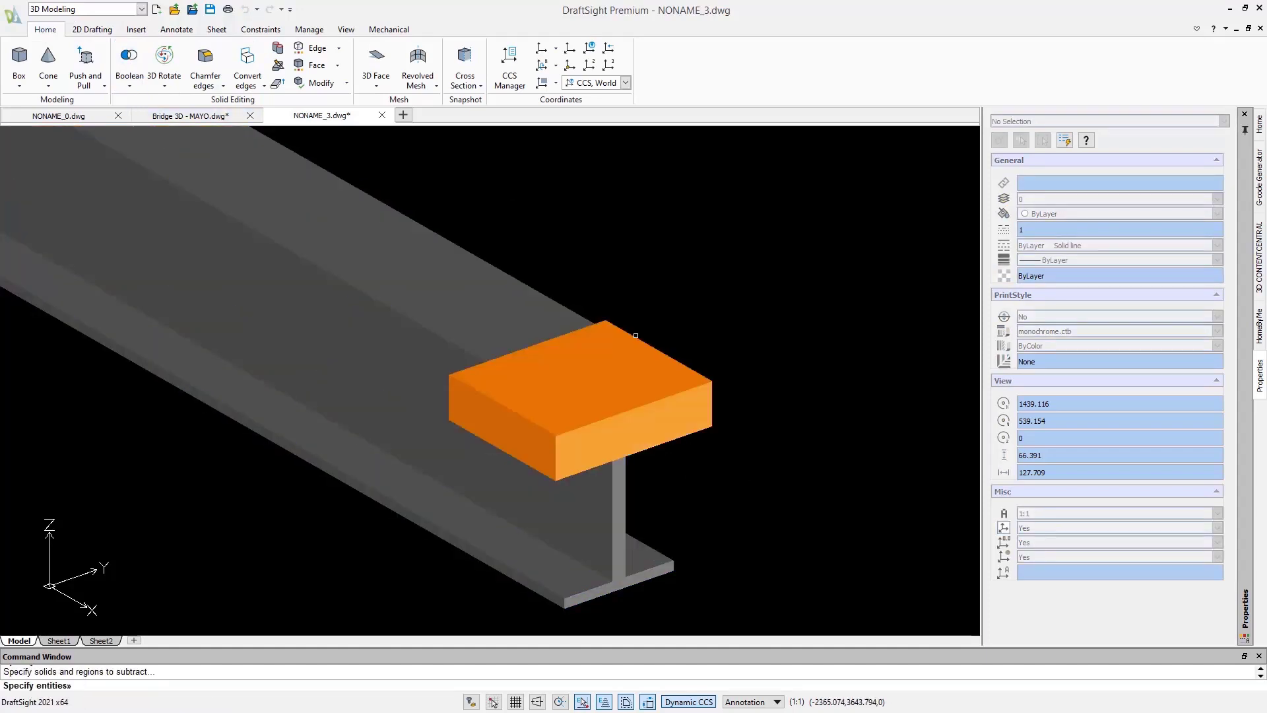
{"action": "left_click", "coordinate": [686, 399]}
{"action": "key", "text": "Return"}
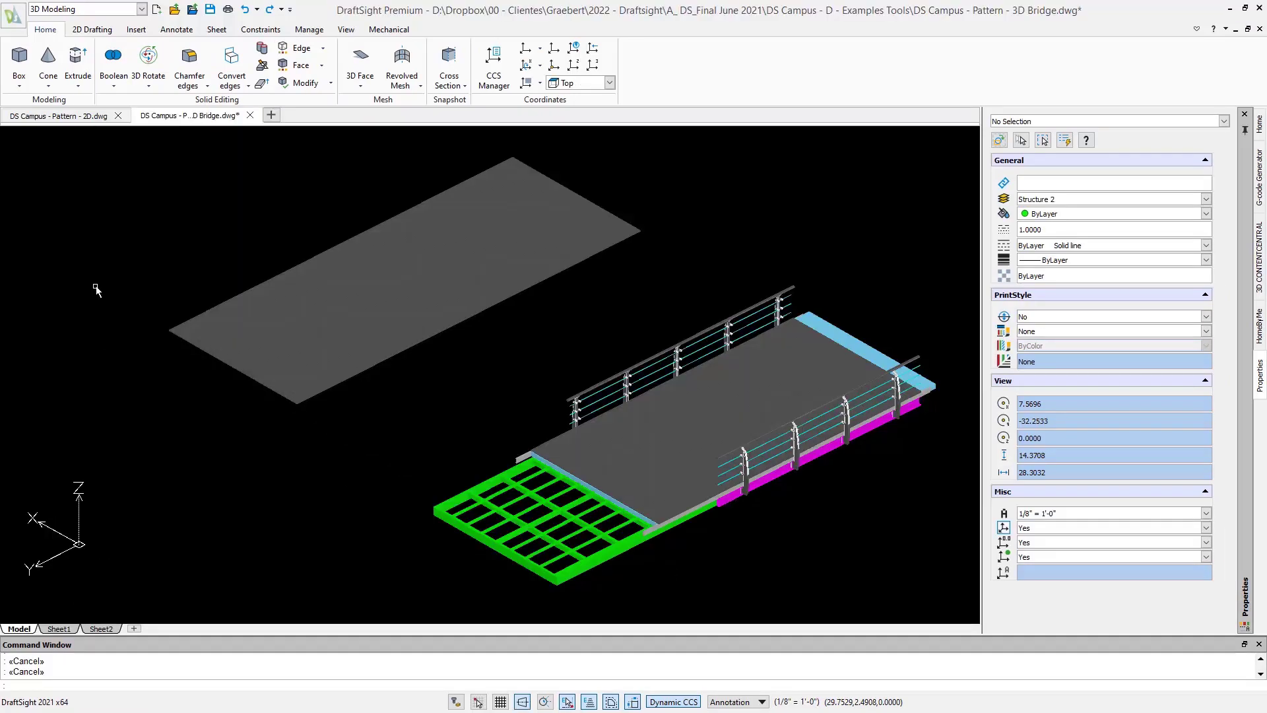
Drag the railing pattern's row-count grip outward to extend the railing along the bridge
{"action": "left_click", "coordinate": [214, 361]}
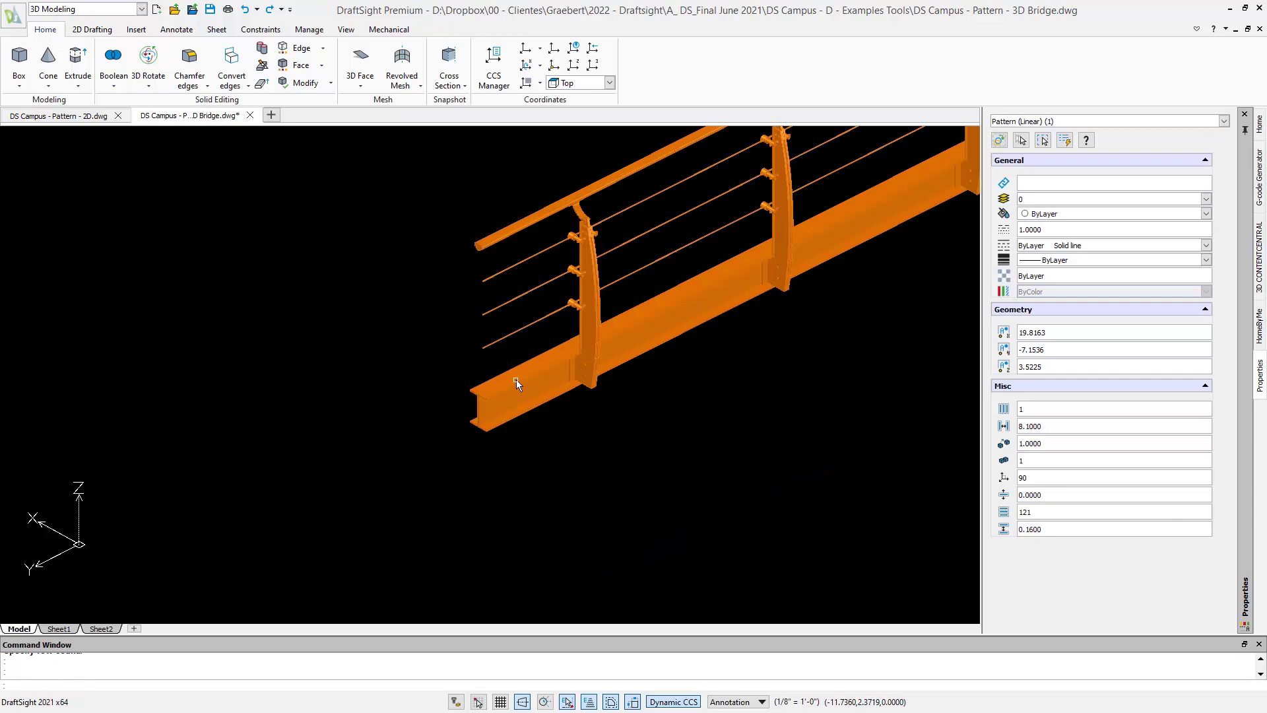
{"action": "left_click", "coordinate": [516, 379]}
{"action": "left_click", "coordinate": [583, 295]}
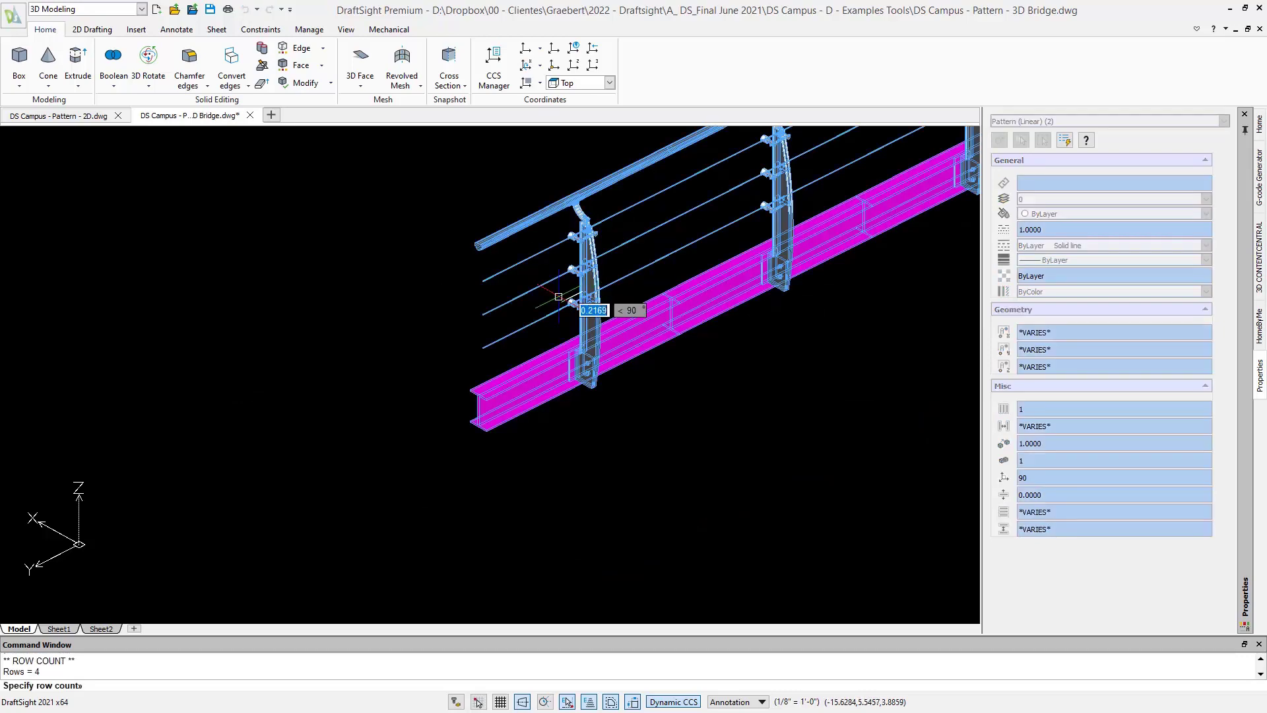
{"action": "scroll", "coordinate": [376, 360], "scroll_direction": "down", "scroll_amount": 5}
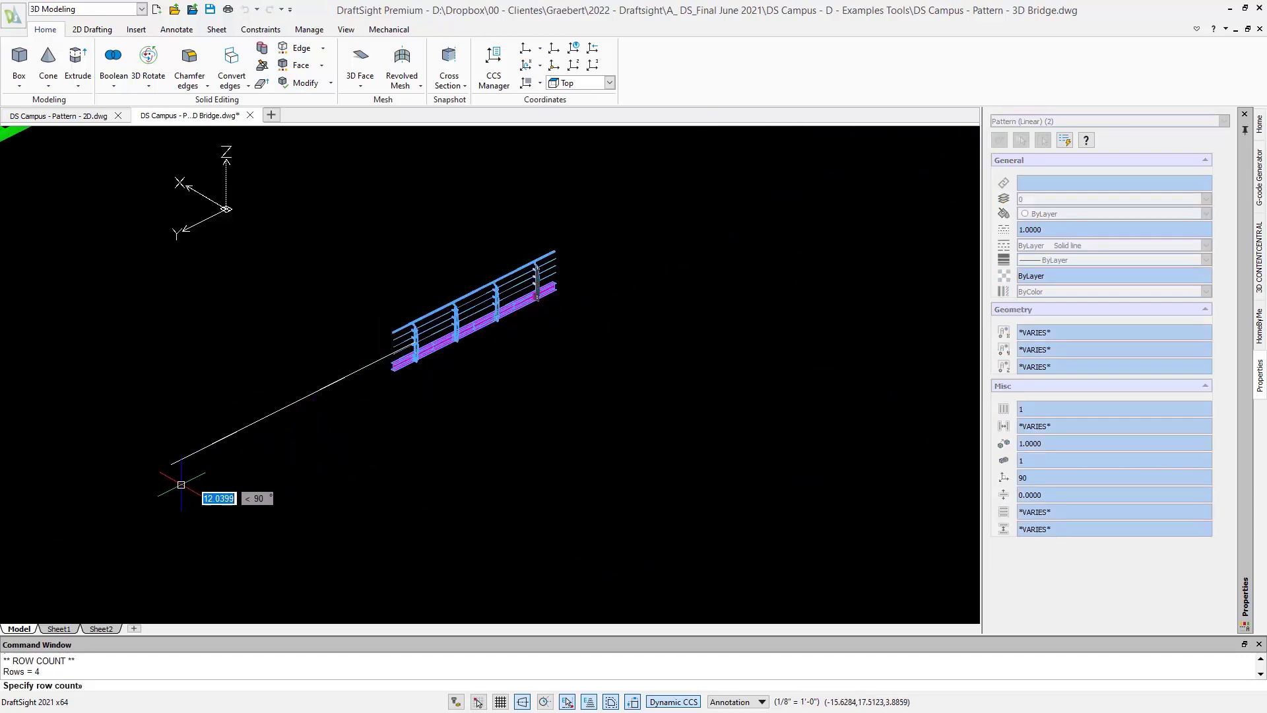
{"action": "left_click", "coordinate": [179, 505]}
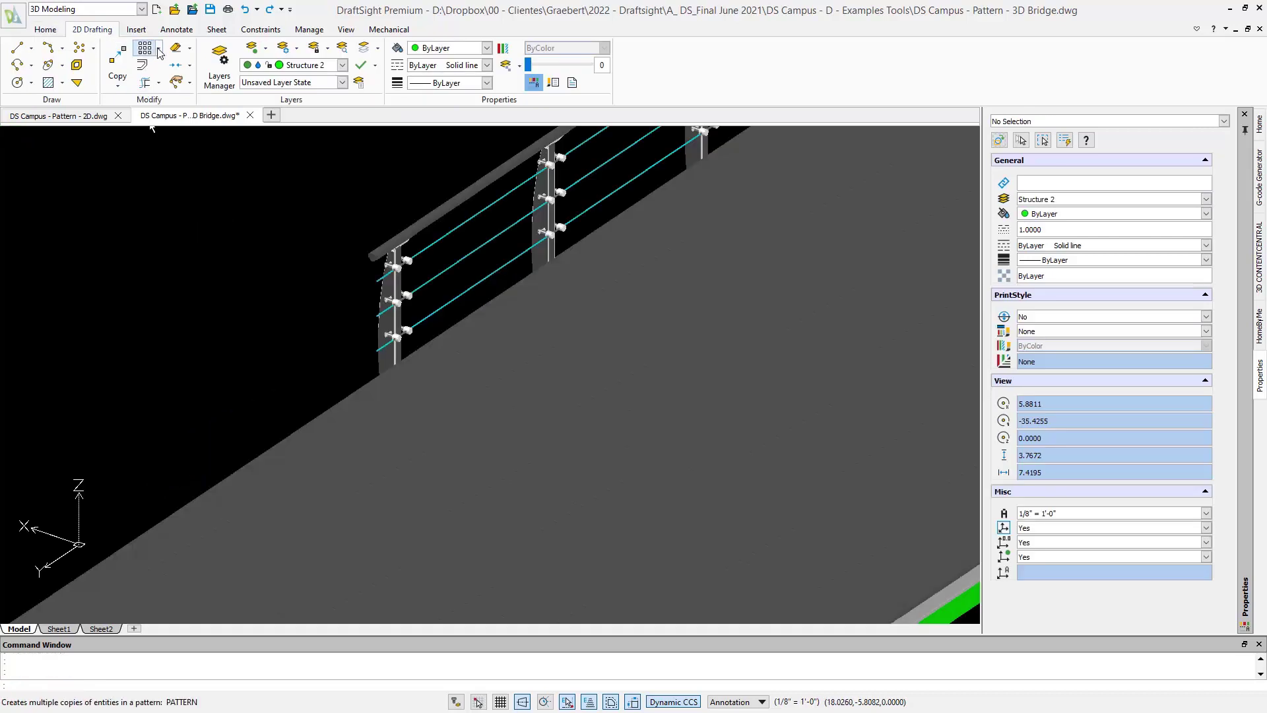
Linear-pattern the railing post into 4 × 1 copies with vertical spacing 1
{"action": "left_click", "coordinate": [159, 48]}
{"action": "left_click", "coordinate": [175, 76]}
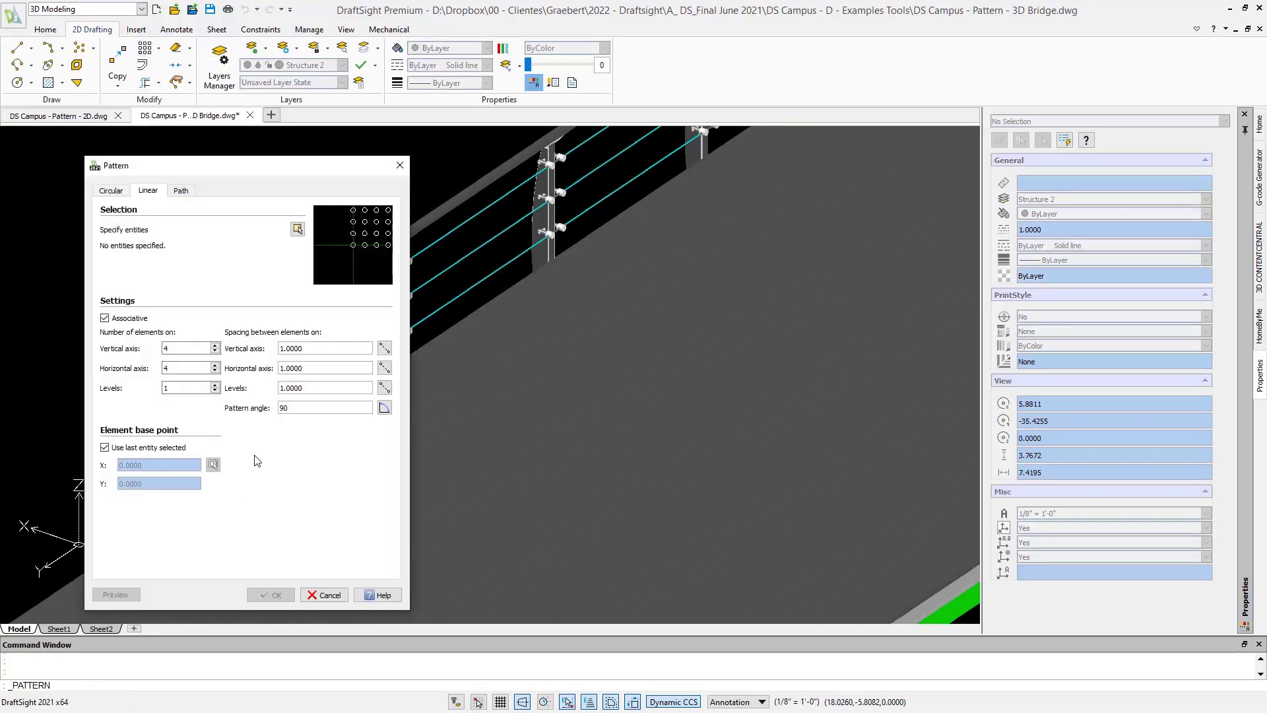
{"action": "left_click", "coordinate": [298, 229]}
{"action": "left_click", "coordinate": [332, 211]}
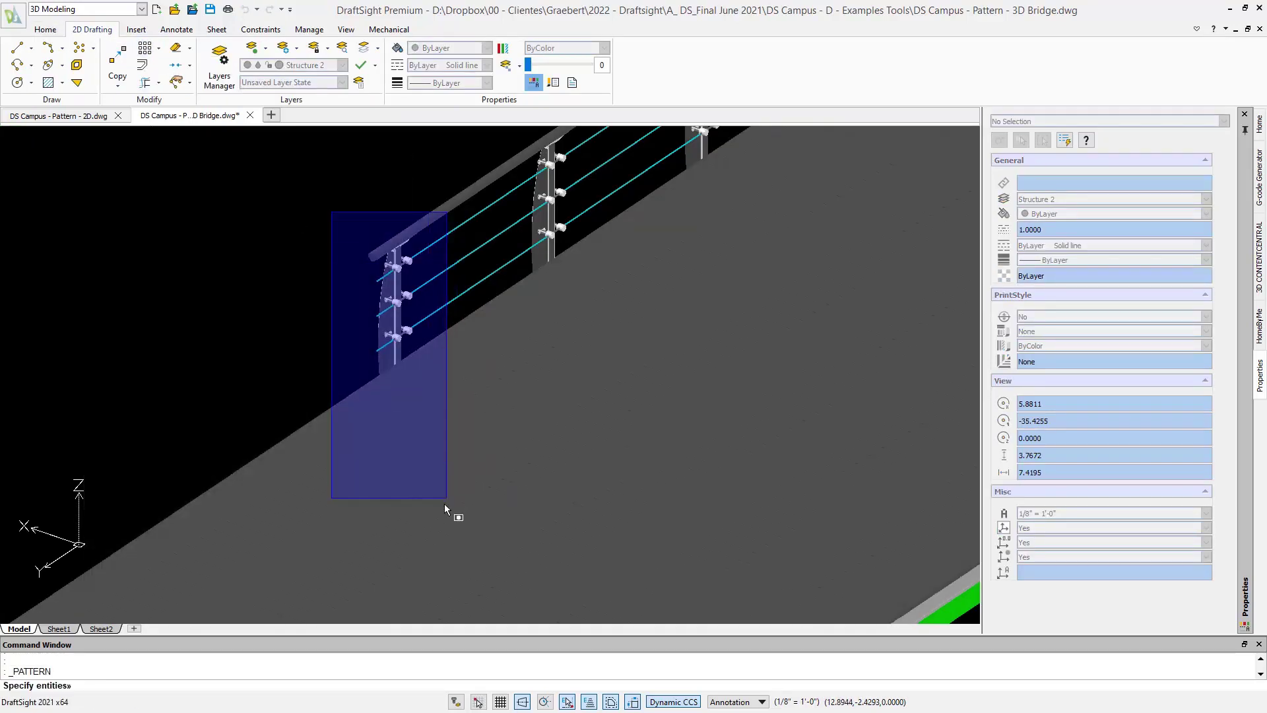
{"action": "left_click", "coordinate": [448, 543]}
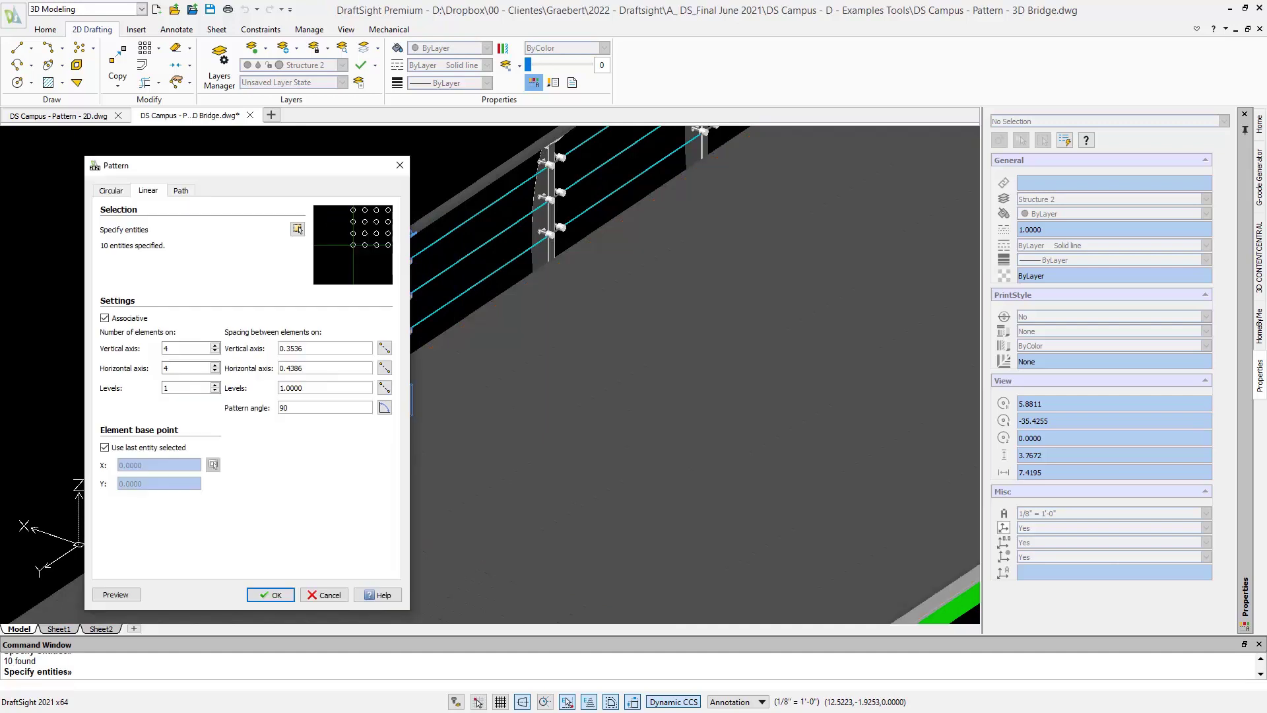
{"action": "left_click", "coordinate": [119, 588]}
{"action": "key", "text": "Escape"}
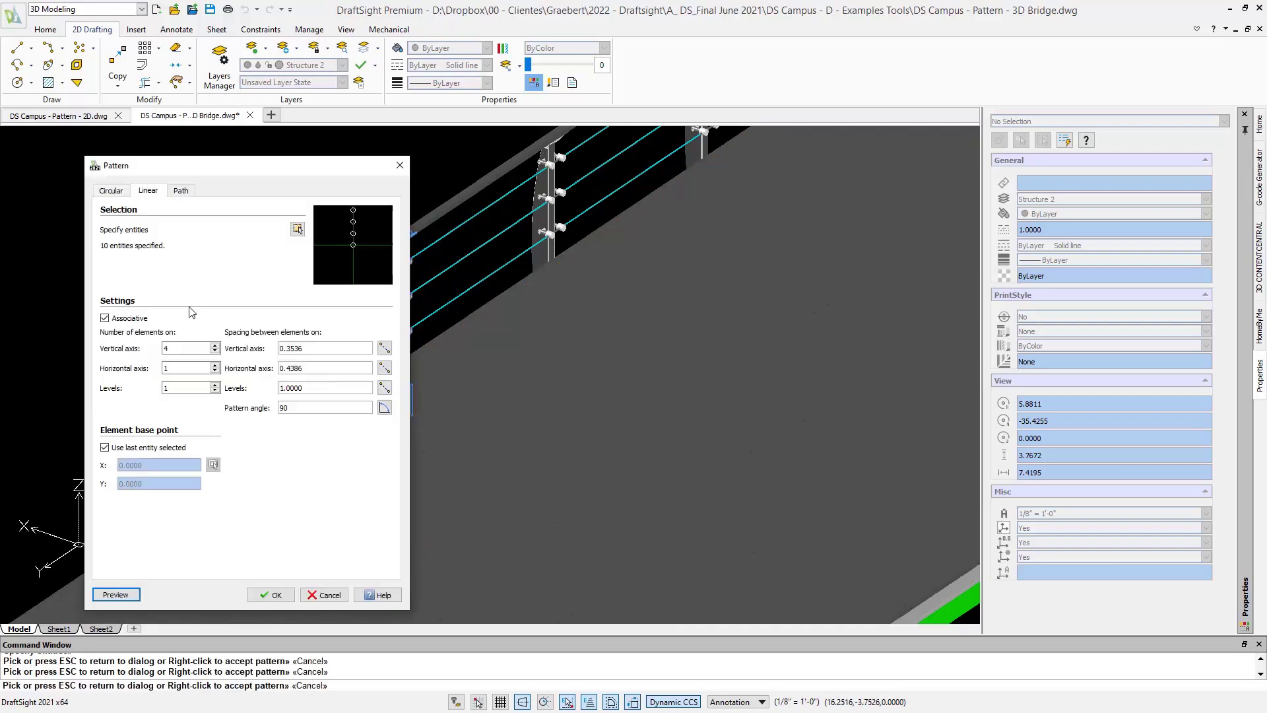
{"action": "left_click_drag", "start_coordinate": [341, 351], "coordinate": [236, 345]}
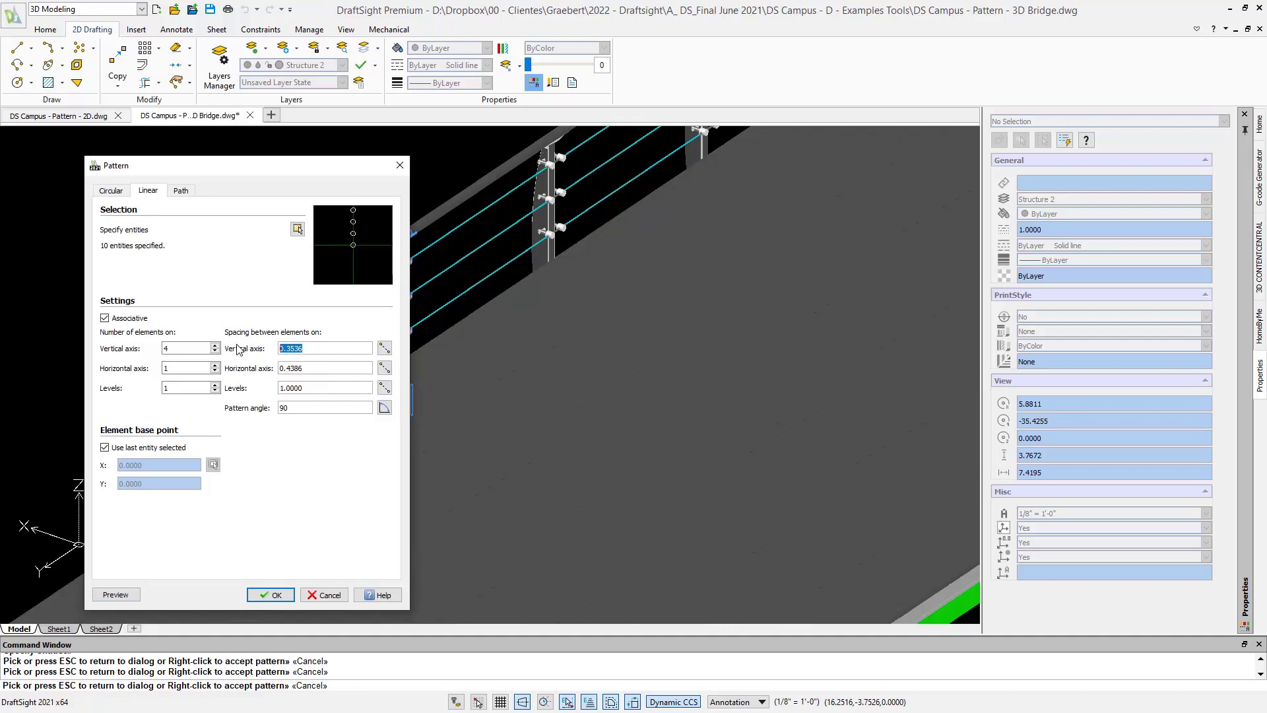
{"action": "type", "text": "1.5"}
{"action": "key", "text": "Return"}
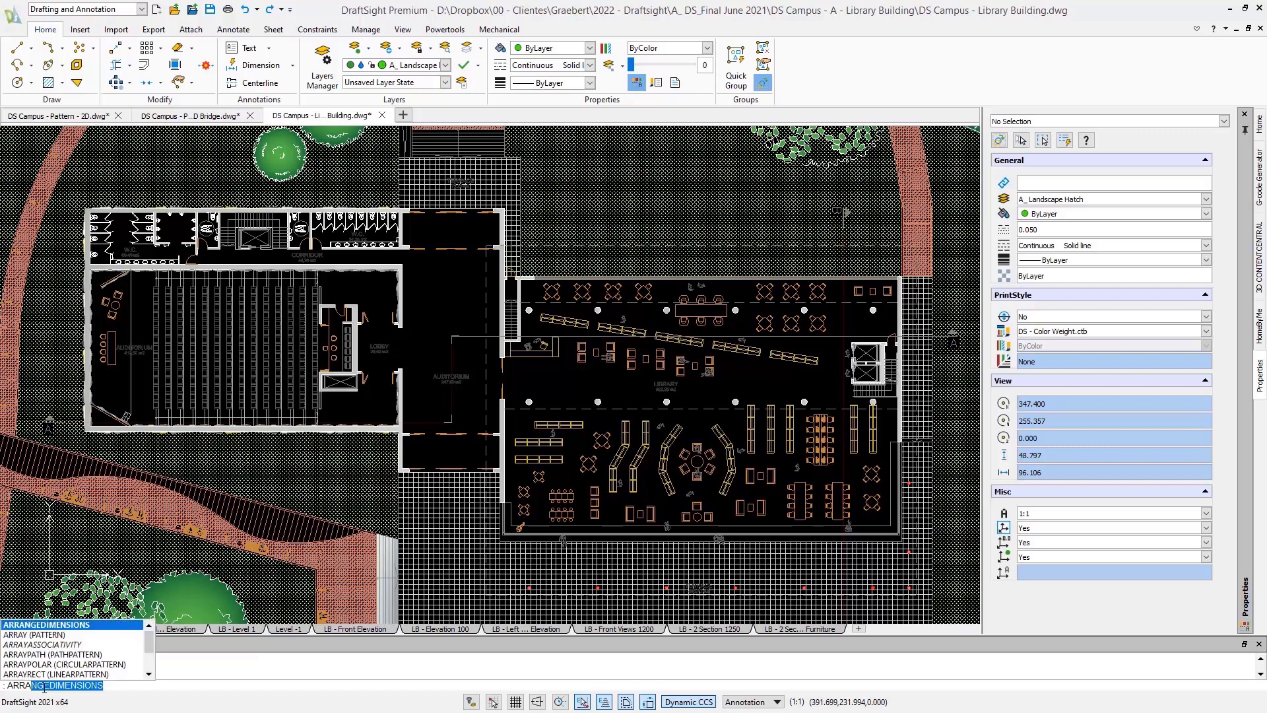
Bring up the ARRAY (PATTERN) dialog and review its Circular and Path options
{"action": "left_click", "coordinate": [76, 636]}
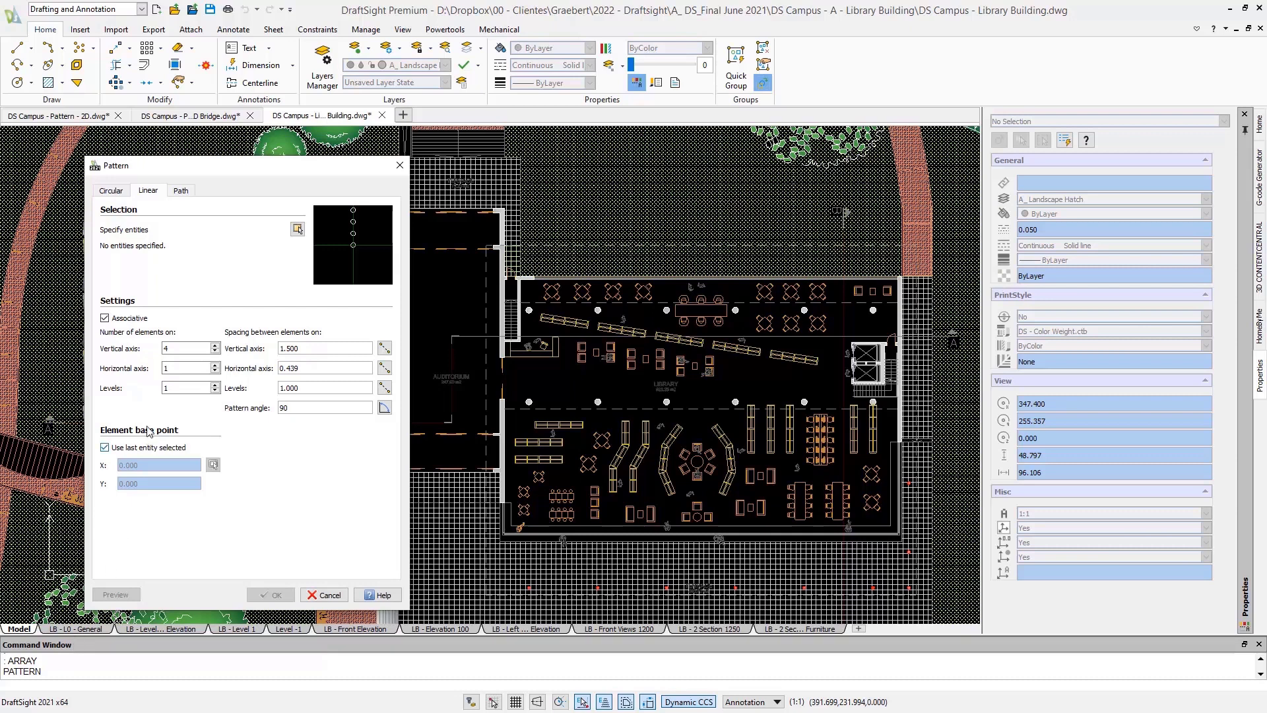
{"action": "left_click", "coordinate": [111, 191]}
{"action": "left_click", "coordinate": [181, 191]}
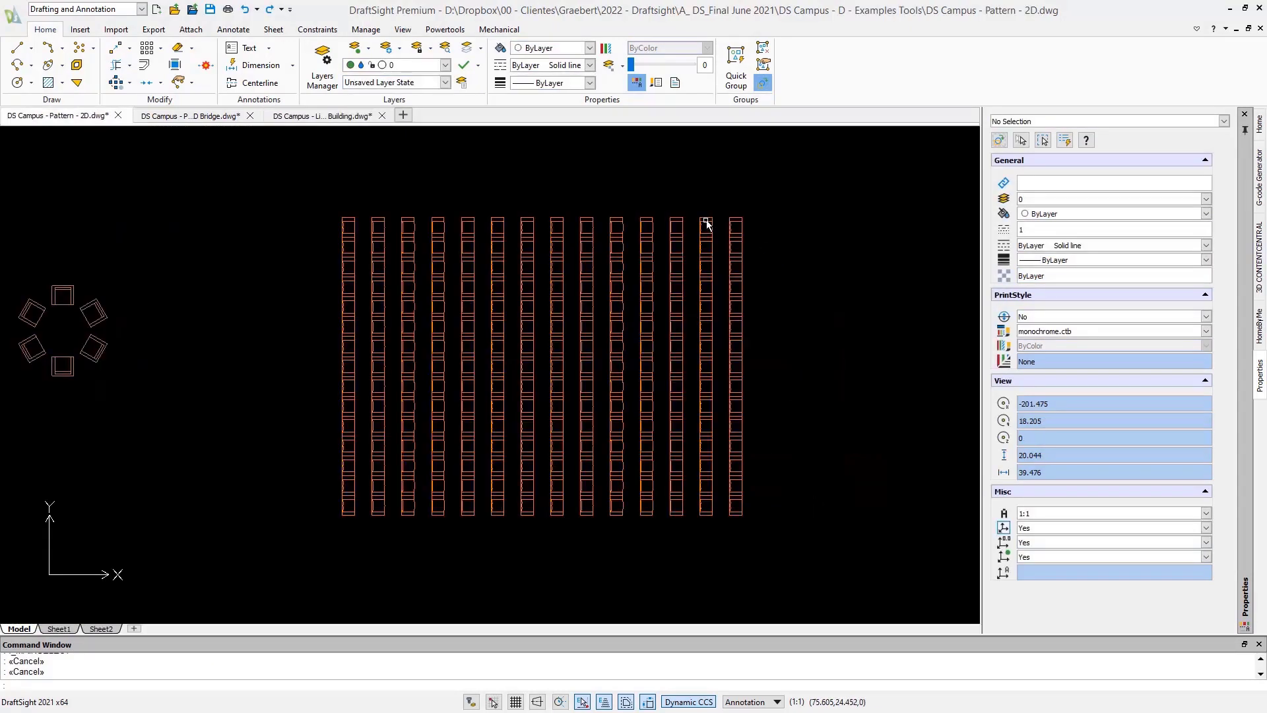
Drag the chair grid's row and column grips to try different counts, then cancel the edit
{"action": "left_click", "coordinate": [707, 221]}
{"action": "left_click", "coordinate": [734, 224]}
{"action": "left_click", "coordinate": [747, 180]}
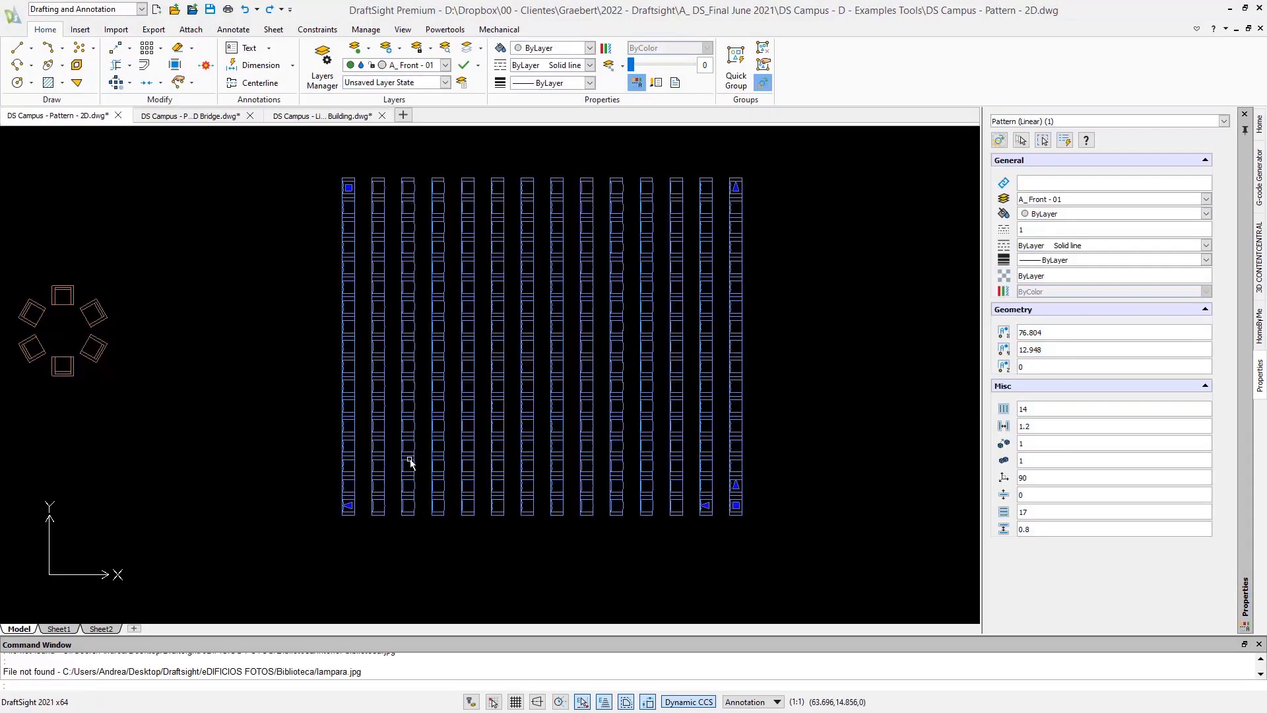
{"action": "left_click", "coordinate": [346, 509]}
{"action": "left_click", "coordinate": [280, 509]}
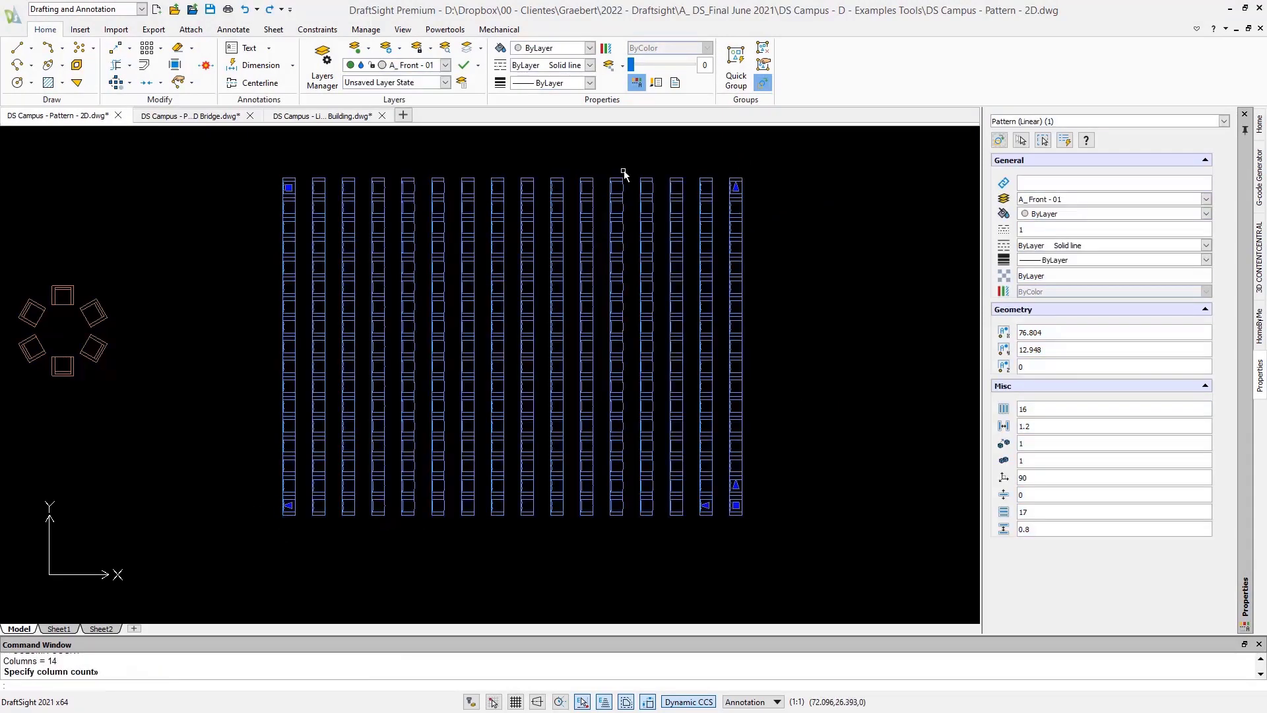
{"action": "left_click", "coordinate": [736, 185]}
{"action": "left_click", "coordinate": [763, 429]}
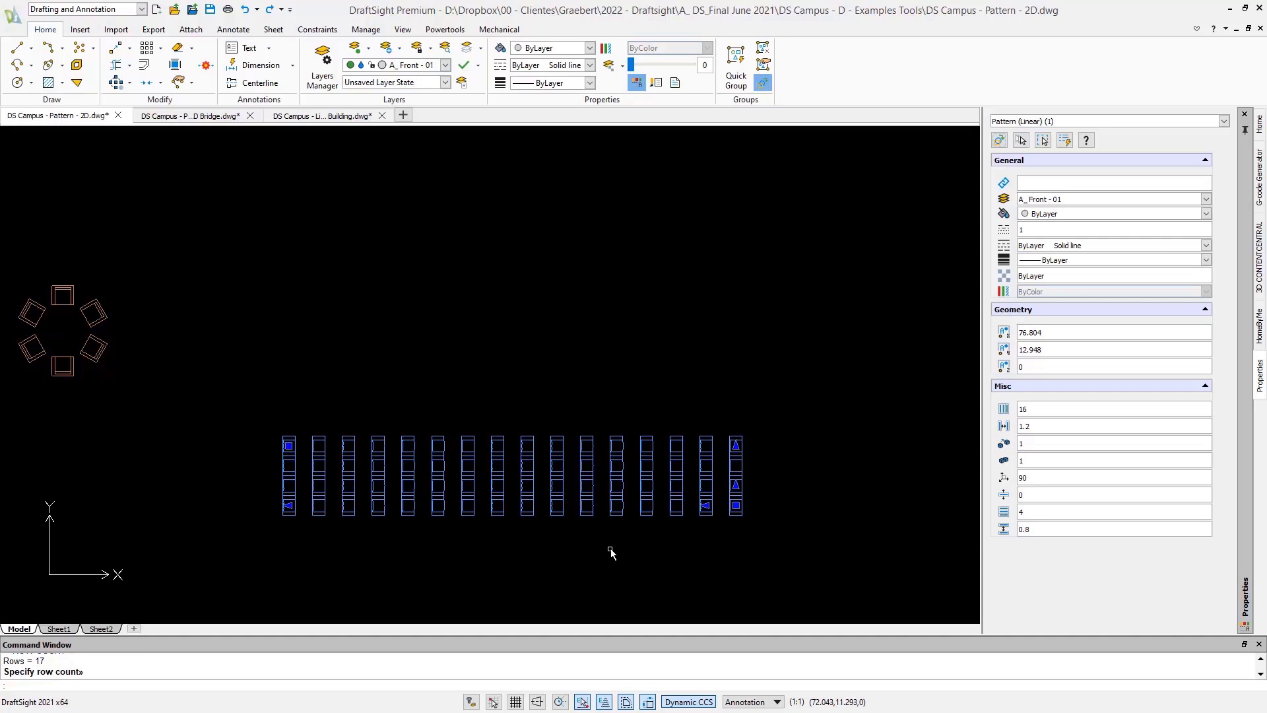
{"action": "left_click", "coordinate": [291, 506]}
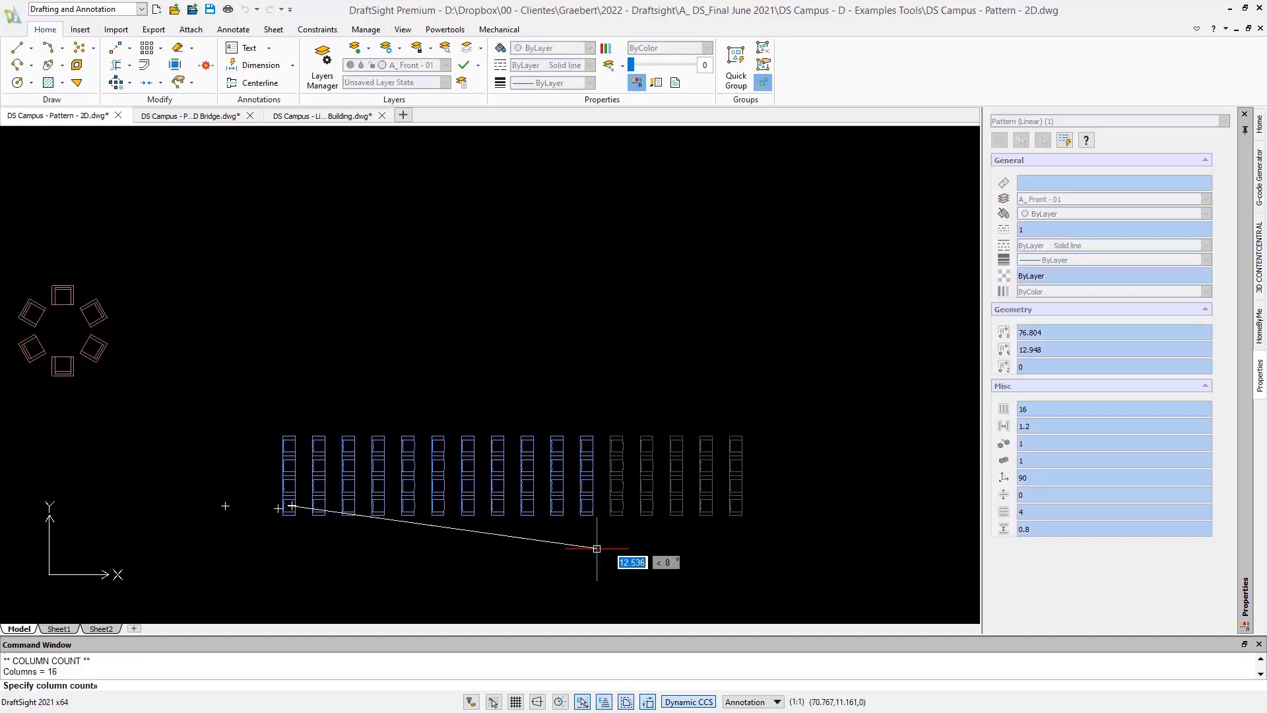
{"action": "left_click", "coordinate": [638, 547]}
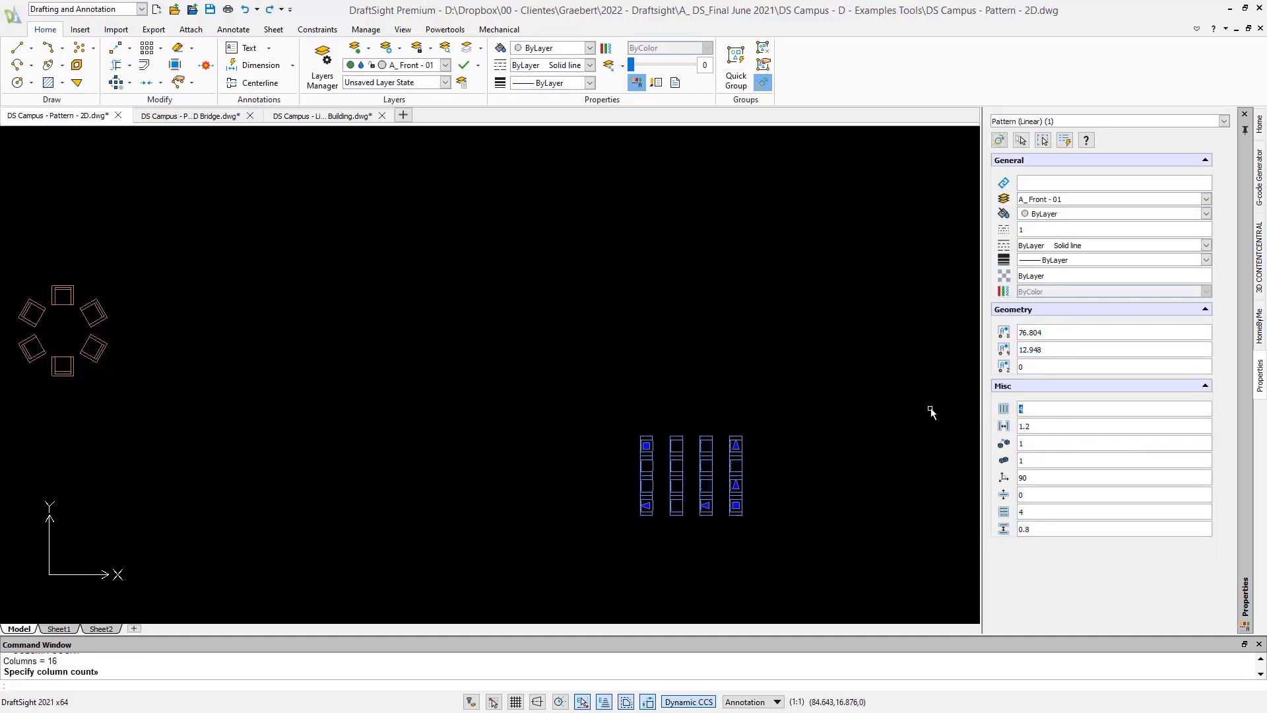
{"action": "key", "text": "Tab"}
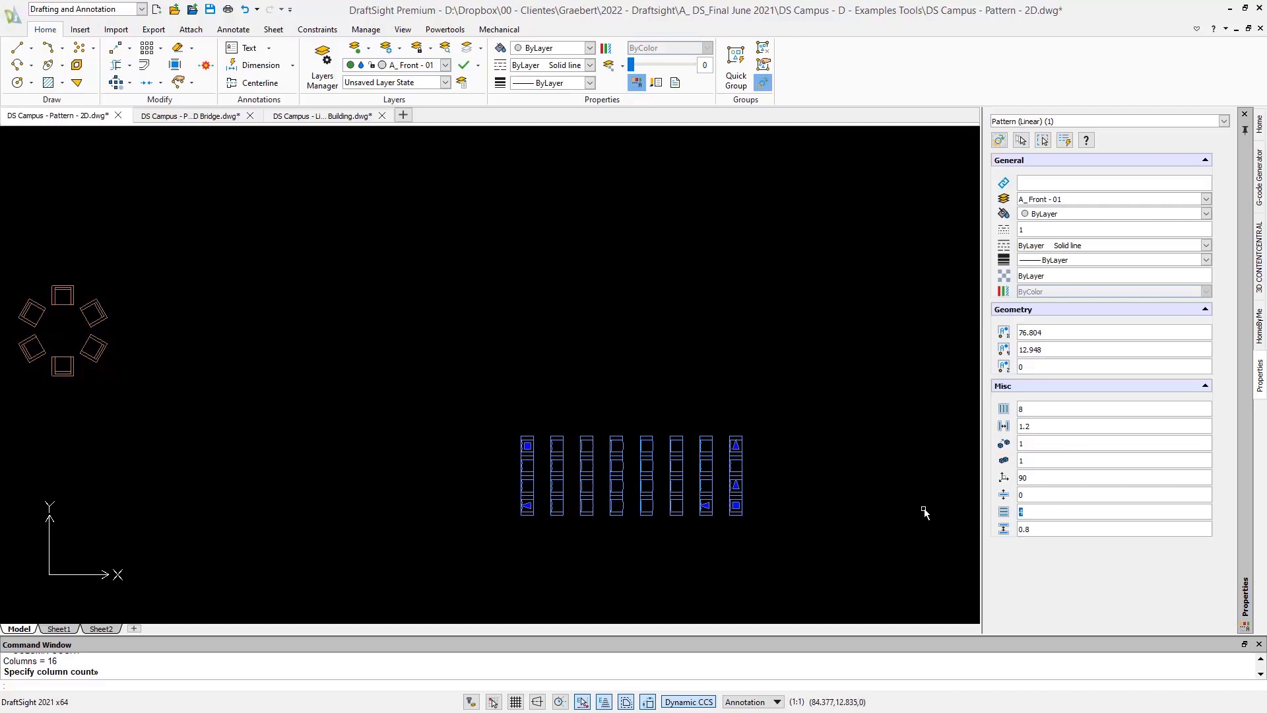
{"action": "key", "text": "Escape"}
Enlarge the circular chair ring's radius and set it to 10 chairs
{"action": "left_click", "coordinate": [517, 362]}
{"action": "left_click", "coordinate": [504, 342]}
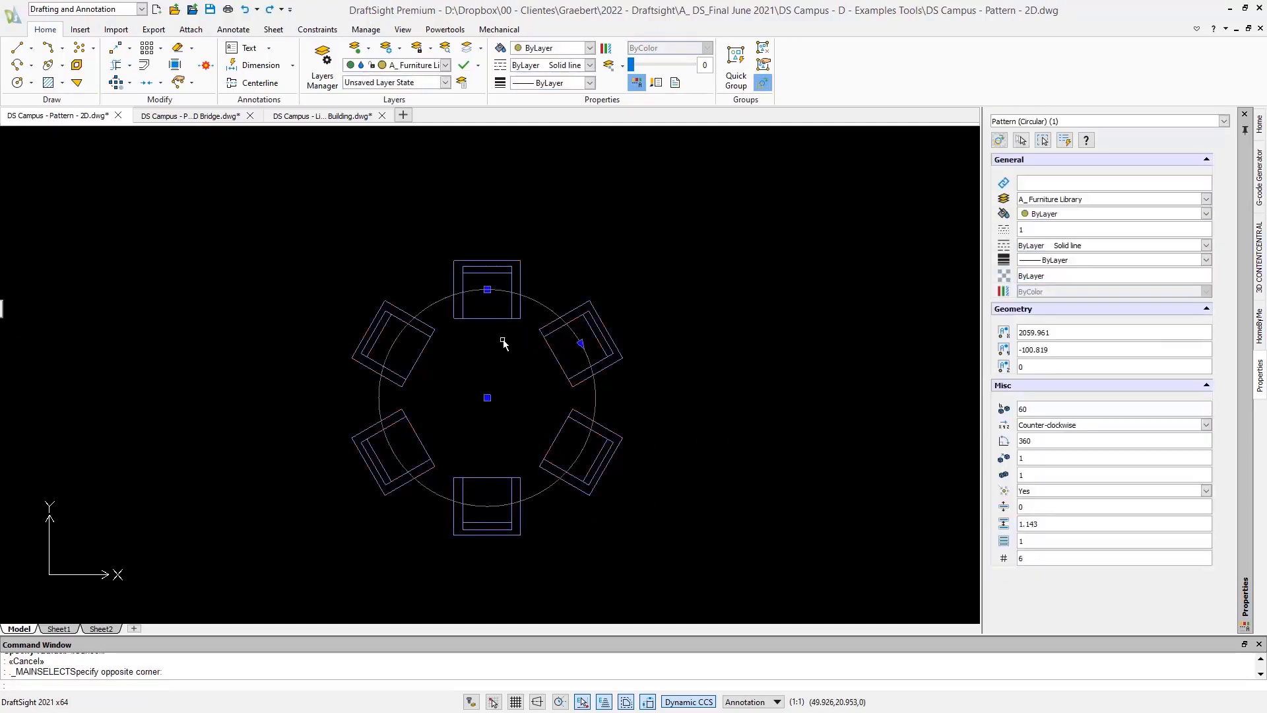
{"action": "left_click", "coordinate": [488, 291]}
{"action": "left_click", "coordinate": [507, 209]}
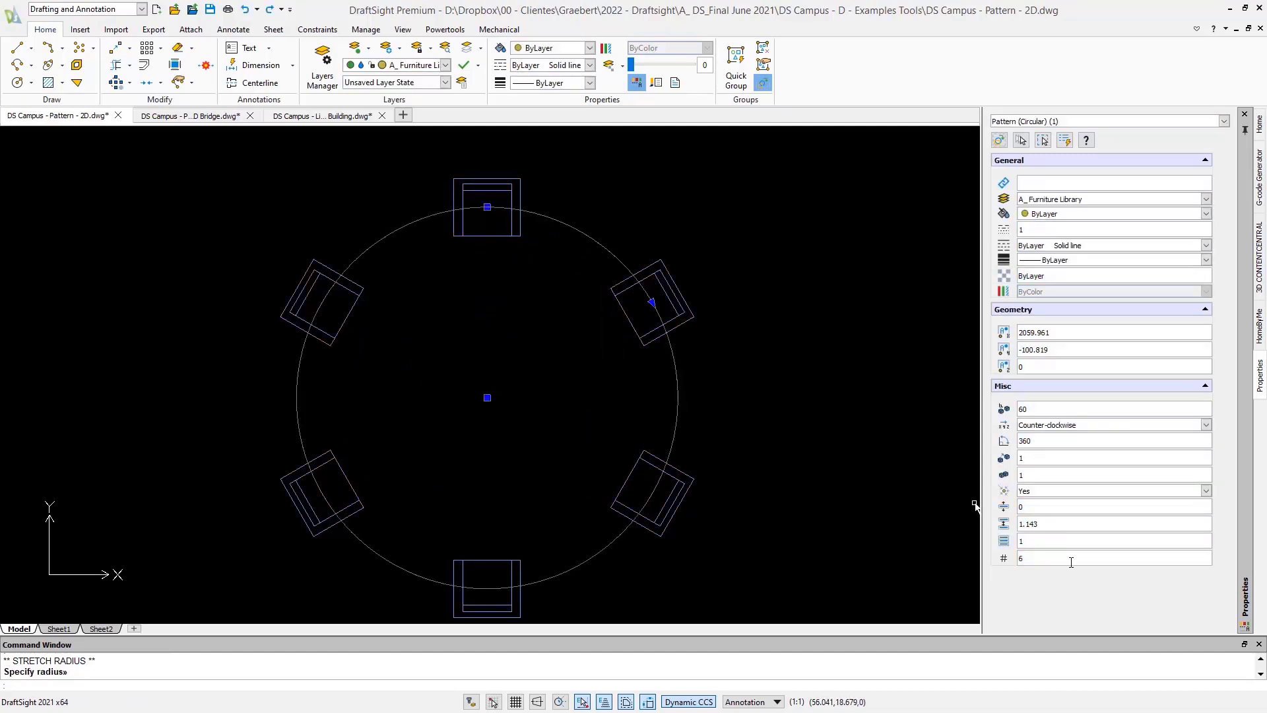
{"action": "type", "text": "10"}
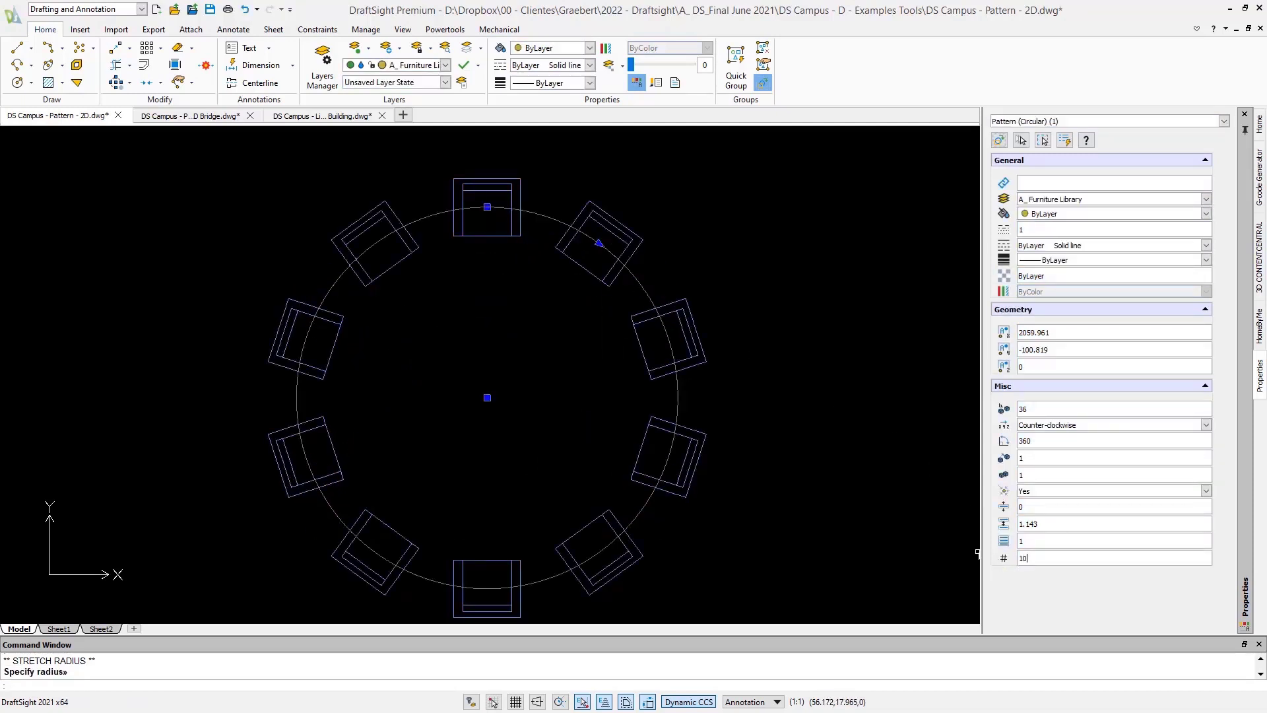
{"action": "key", "text": "Escape"}
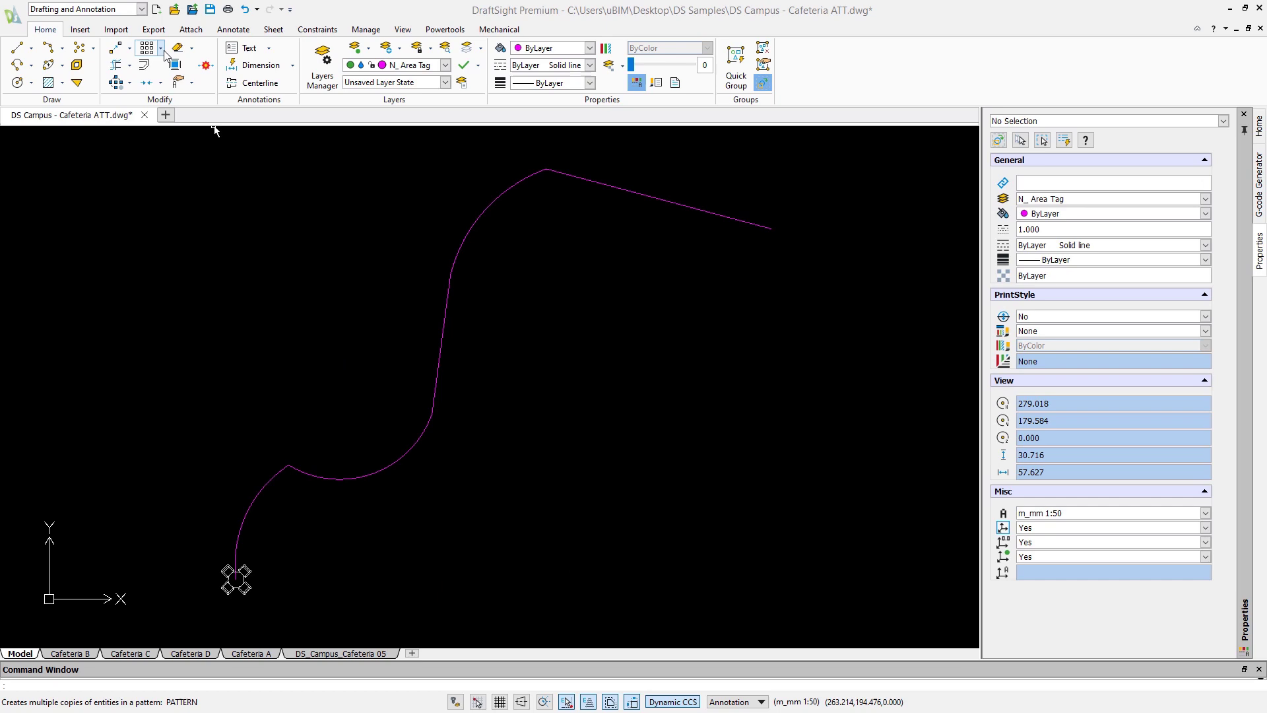
Path-pattern the chair-and-table block 25 times along the magenta curve
{"action": "left_click", "coordinate": [164, 51]}
{"action": "left_click", "coordinate": [179, 58]}
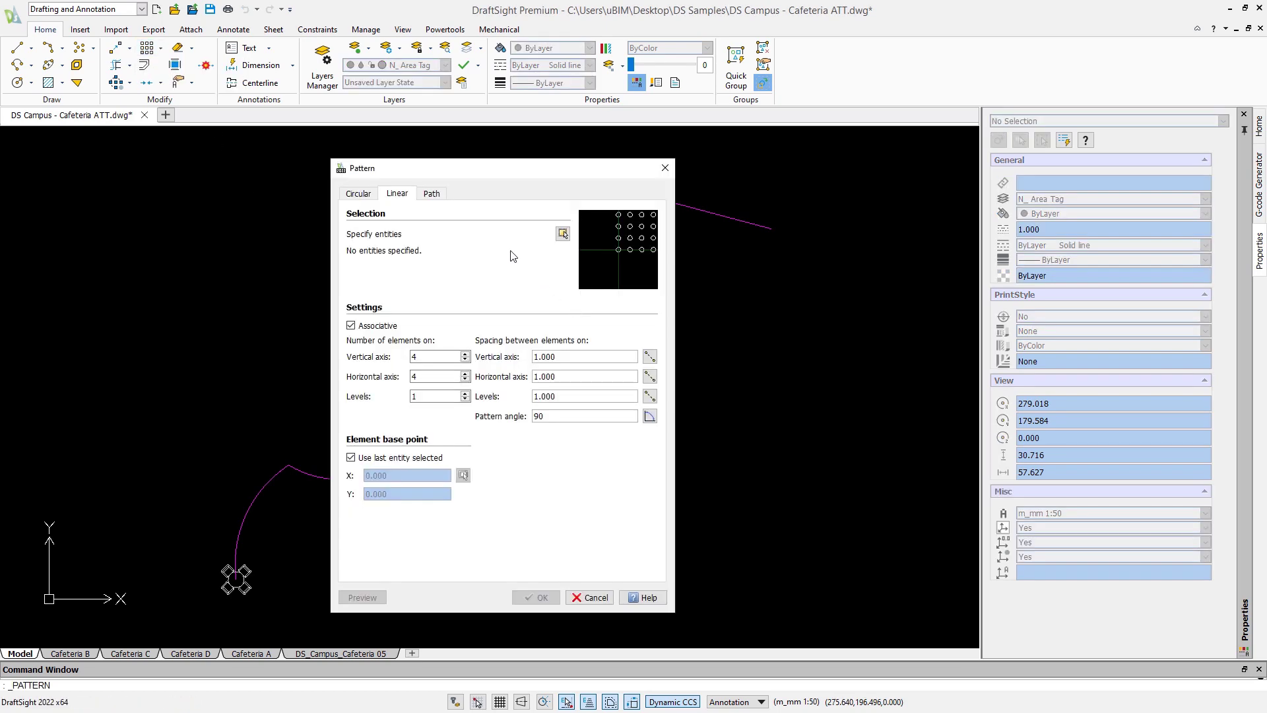
{"action": "left_click", "coordinate": [433, 194]}
{"action": "left_click", "coordinate": [562, 235]}
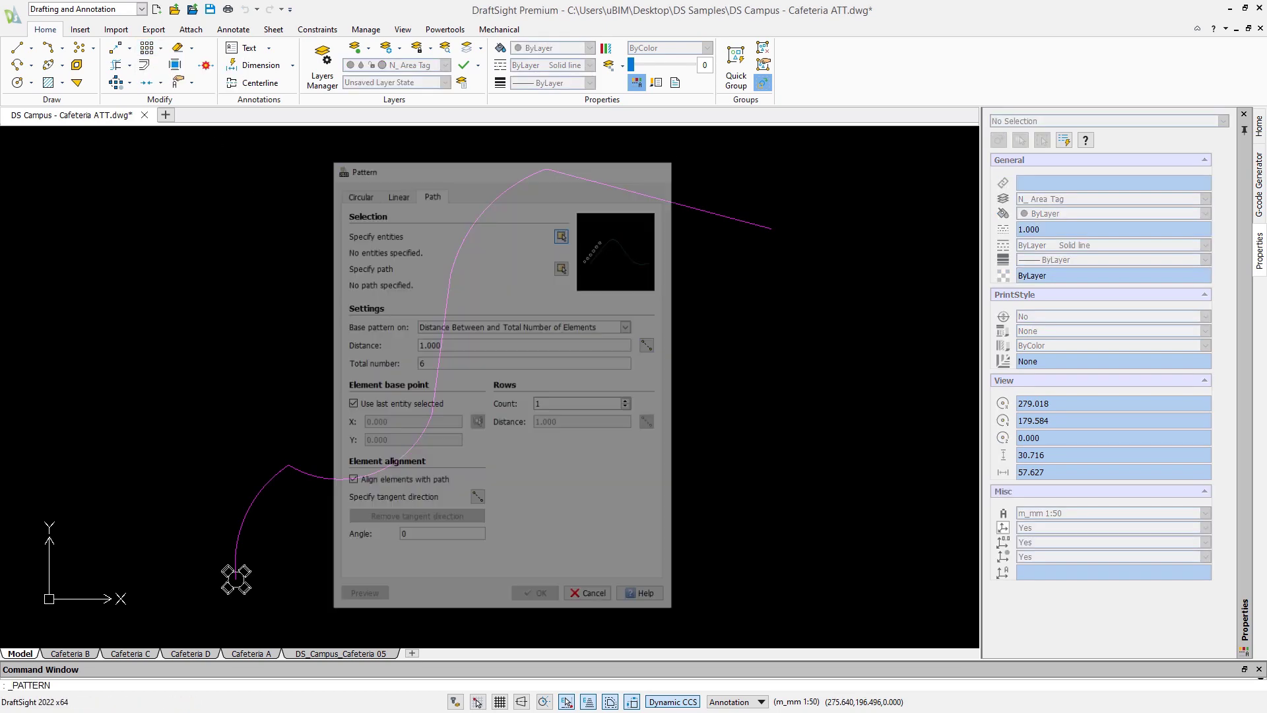
{"action": "left_click", "coordinate": [236, 579]}
{"action": "key", "text": "Return"}
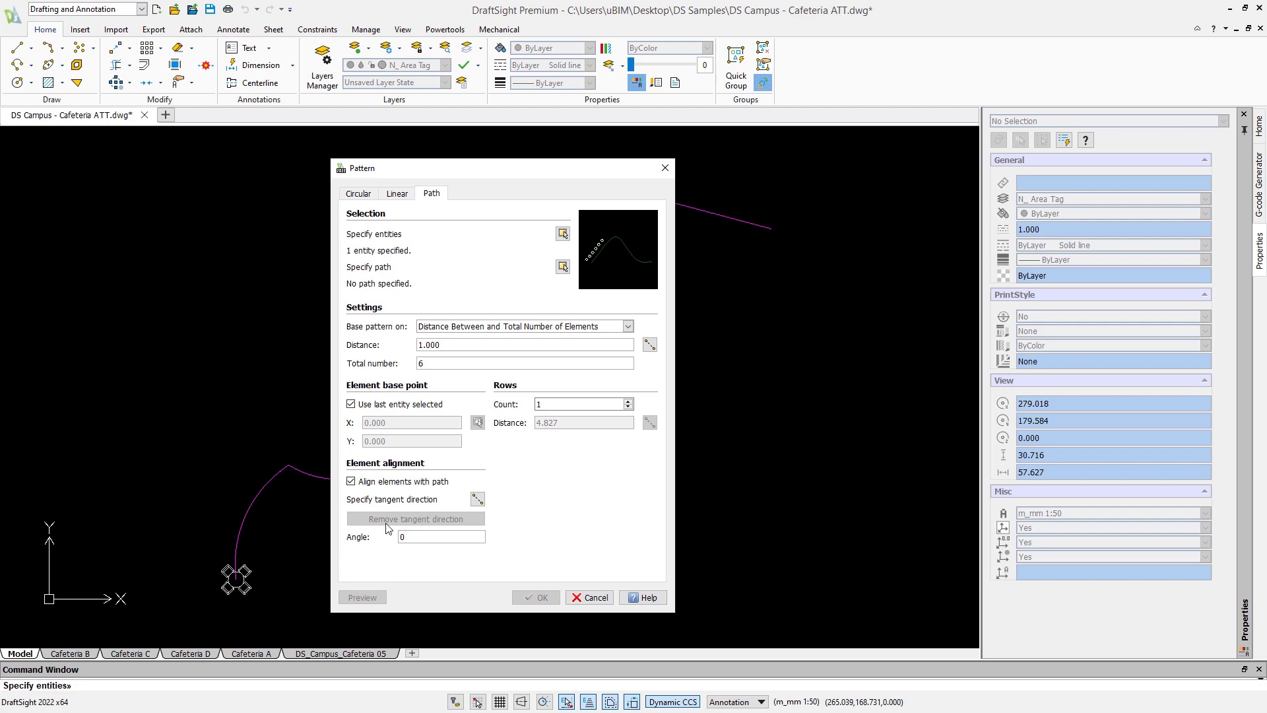
{"action": "left_click", "coordinate": [562, 267]}
{"action": "left_click", "coordinate": [434, 420]}
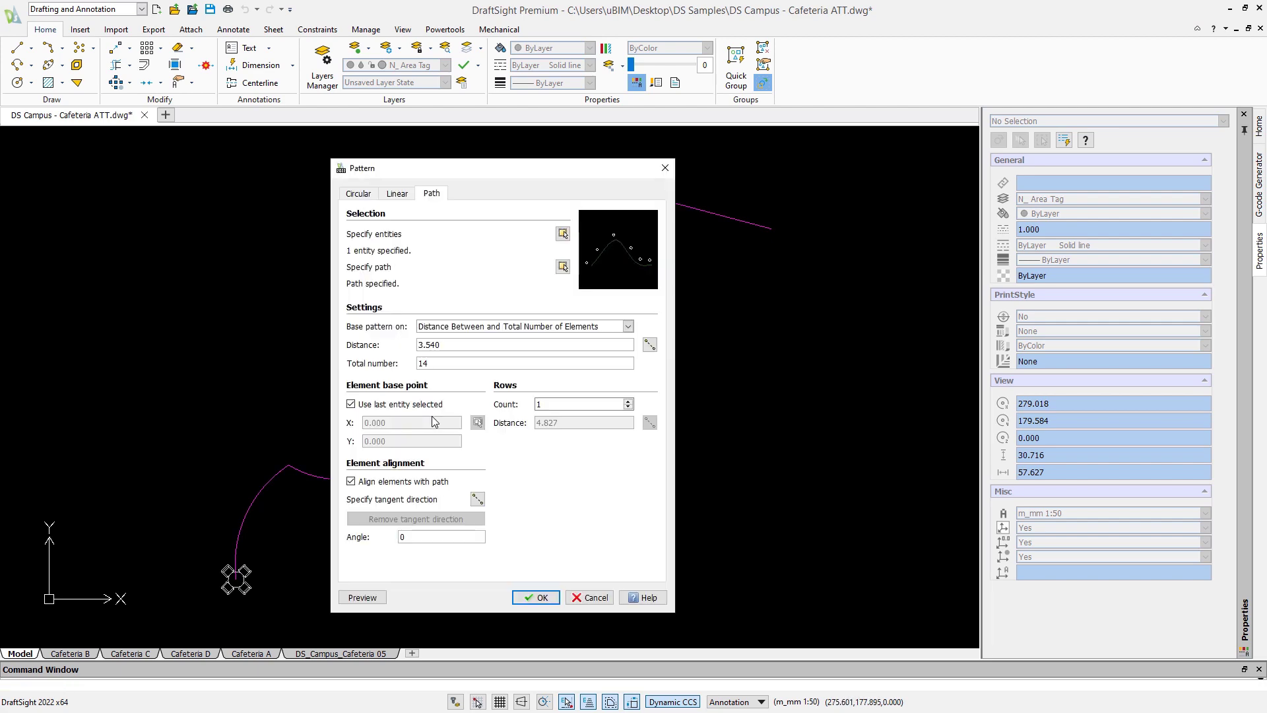
{"action": "left_click", "coordinate": [362, 598]}
{"action": "key", "text": "Escape"}
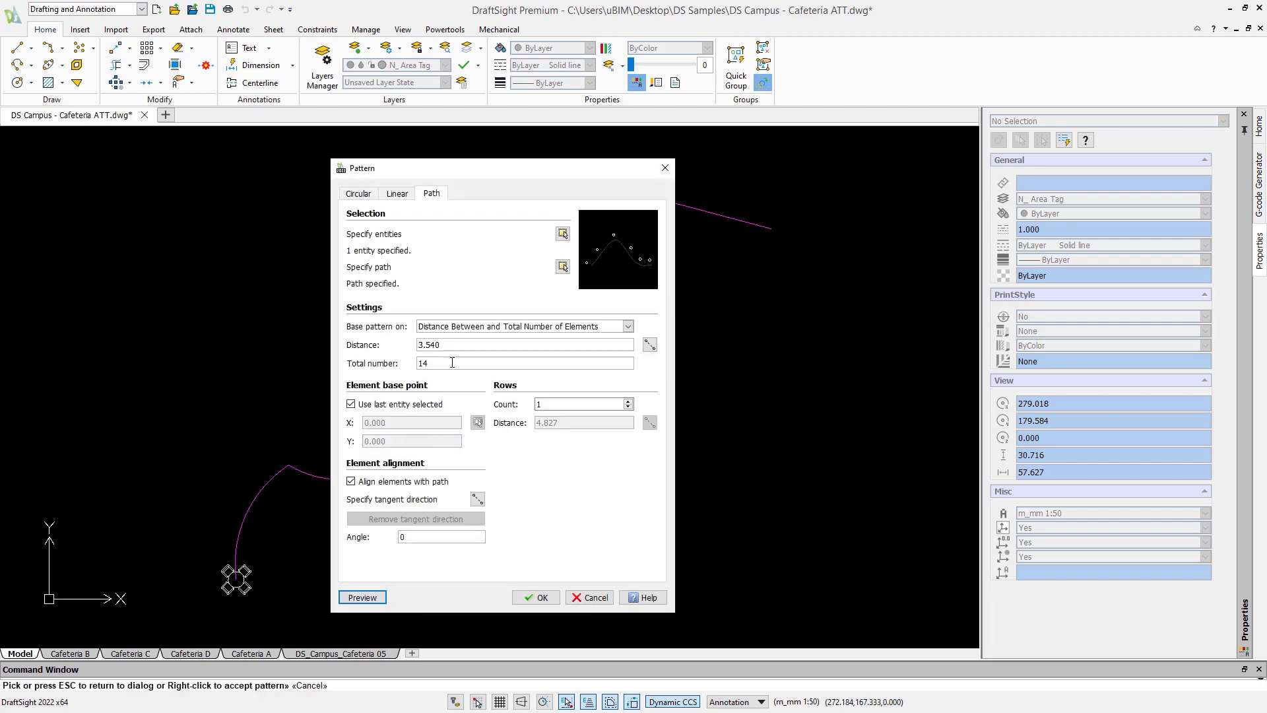
{"action": "left_click_drag", "start_coordinate": [427, 363], "coordinate": [399, 365]}
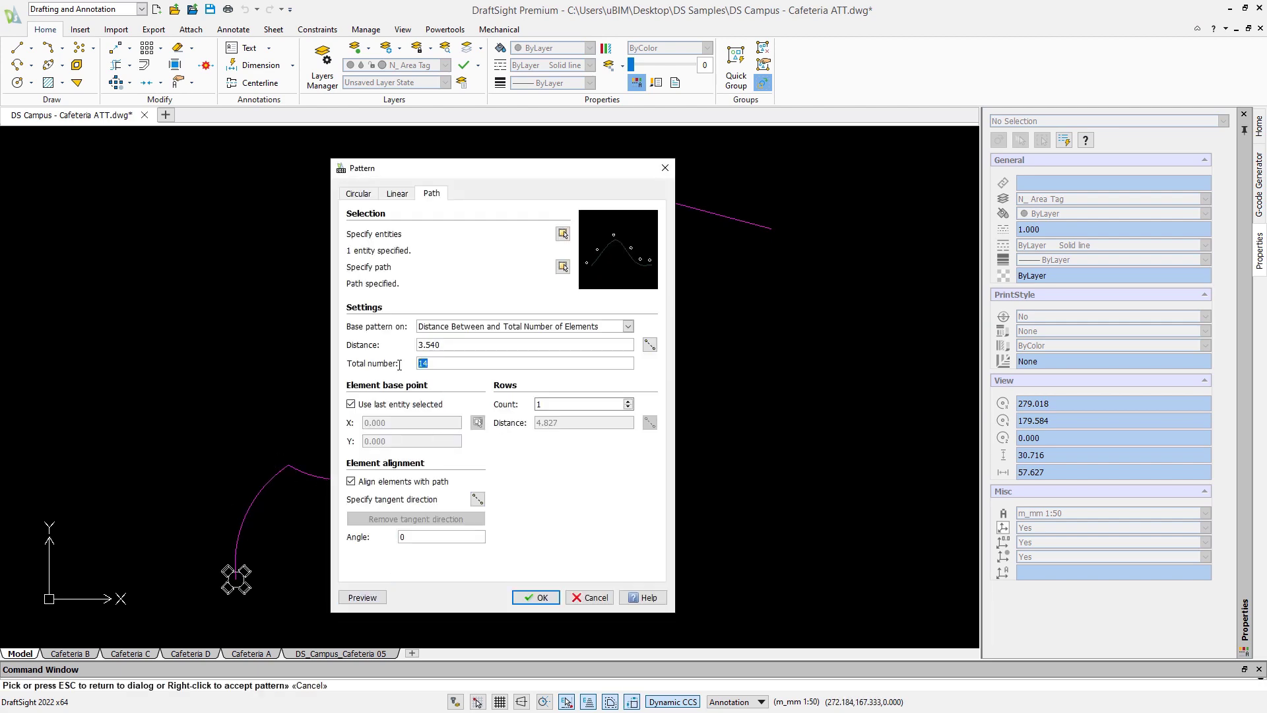
{"action": "left_click", "coordinate": [536, 597]}
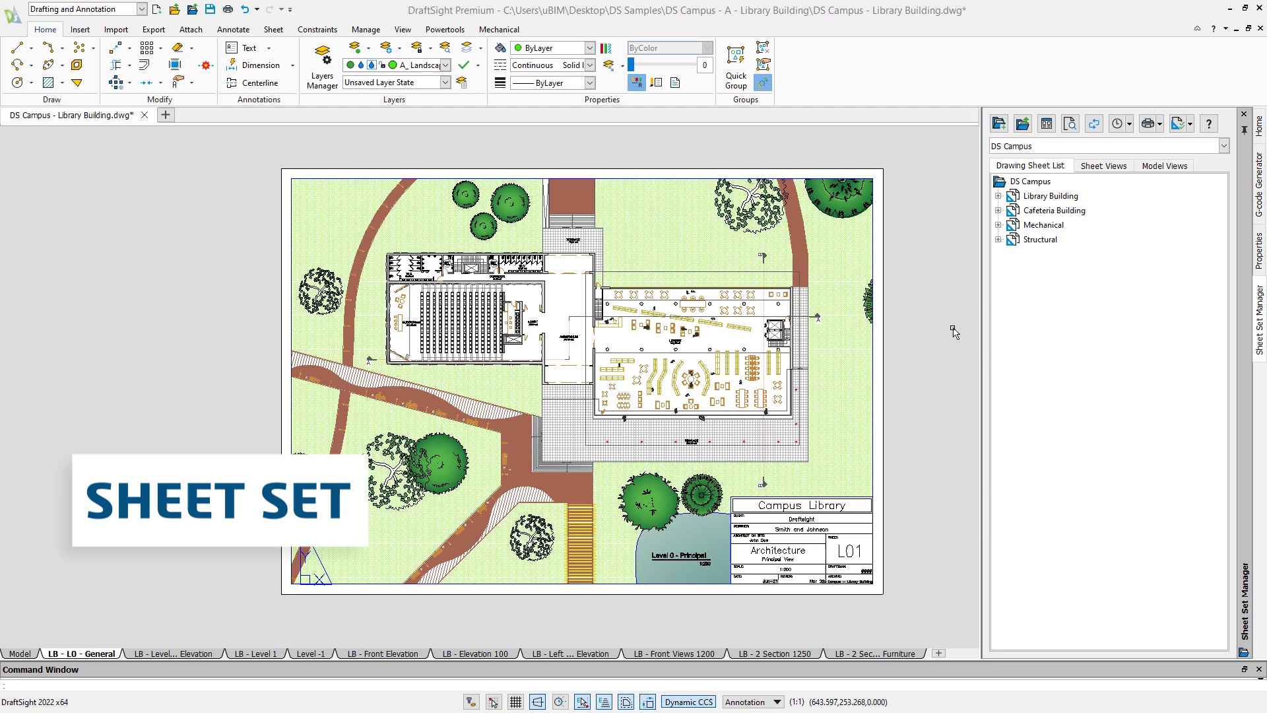
Move L10 into Library Building and M02 into Mechanical, then open sheets L04 and L08
{"action": "left_click", "coordinate": [998, 196]}
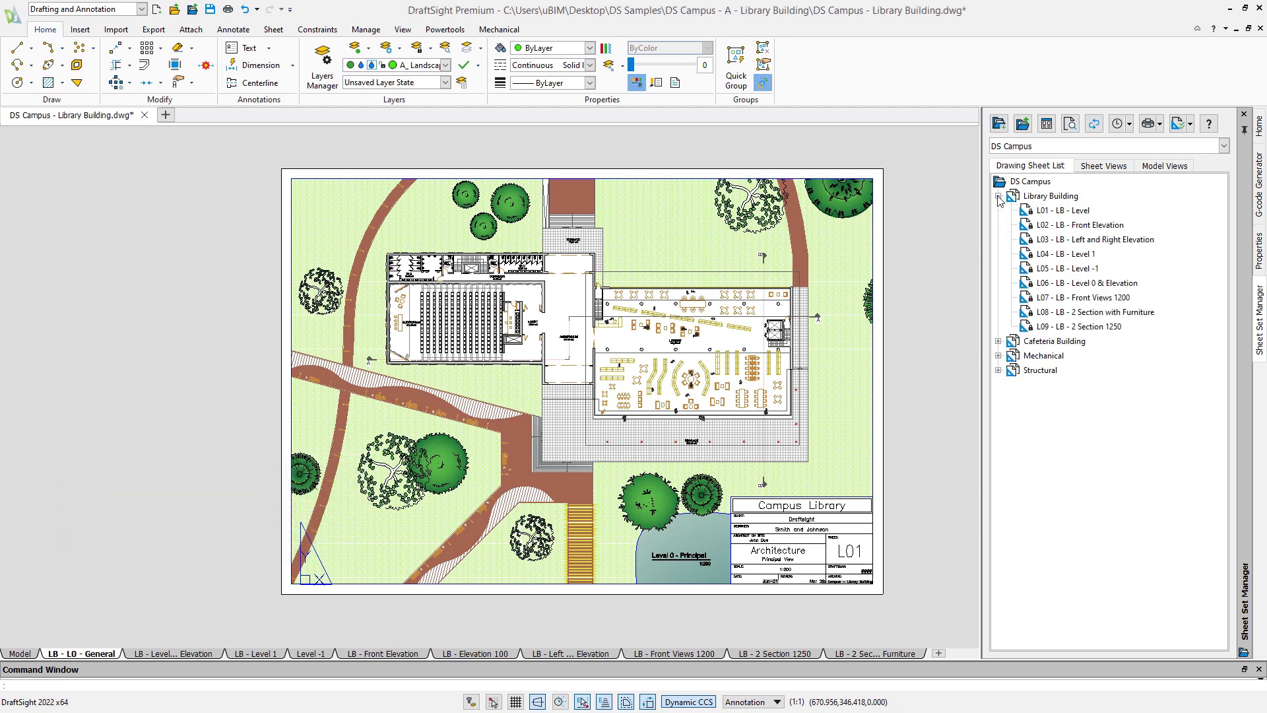
{"action": "left_click", "coordinate": [998, 341]}
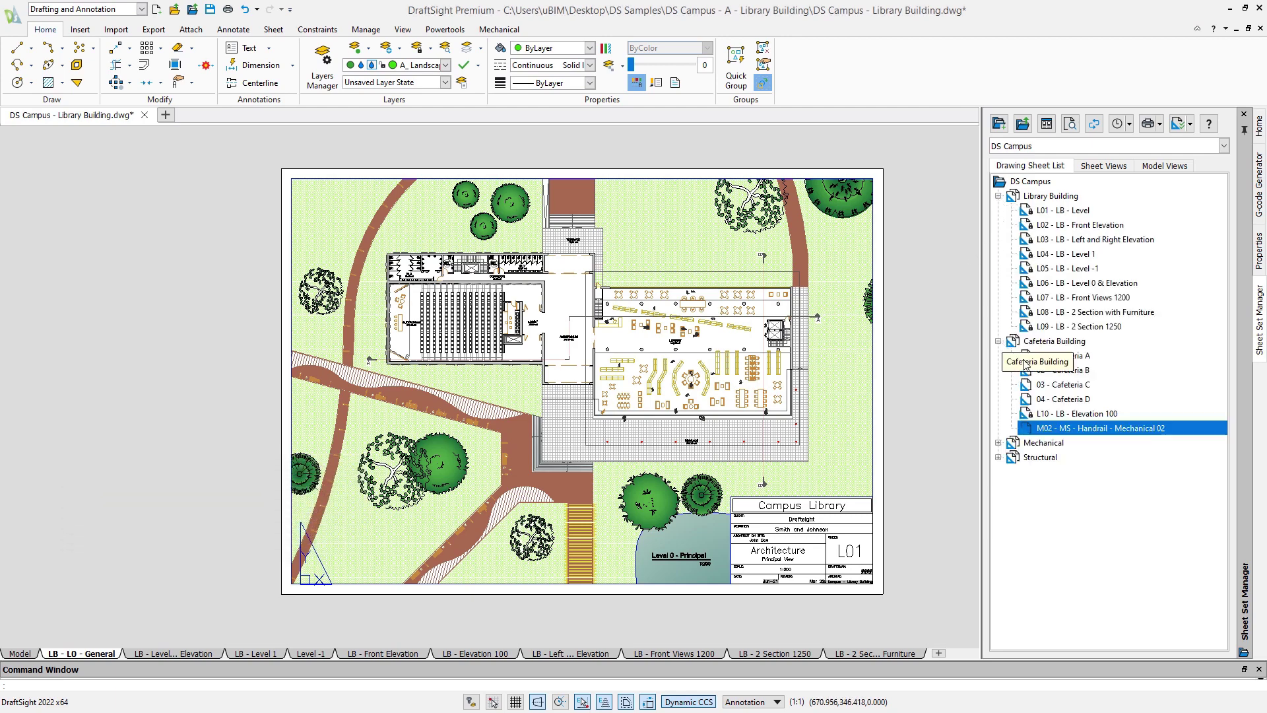
{"action": "left_click", "coordinate": [1050, 413]}
{"action": "left_click_drag", "start_coordinate": [1050, 414], "coordinate": [1074, 340]}
{"action": "left_click", "coordinate": [998, 443]}
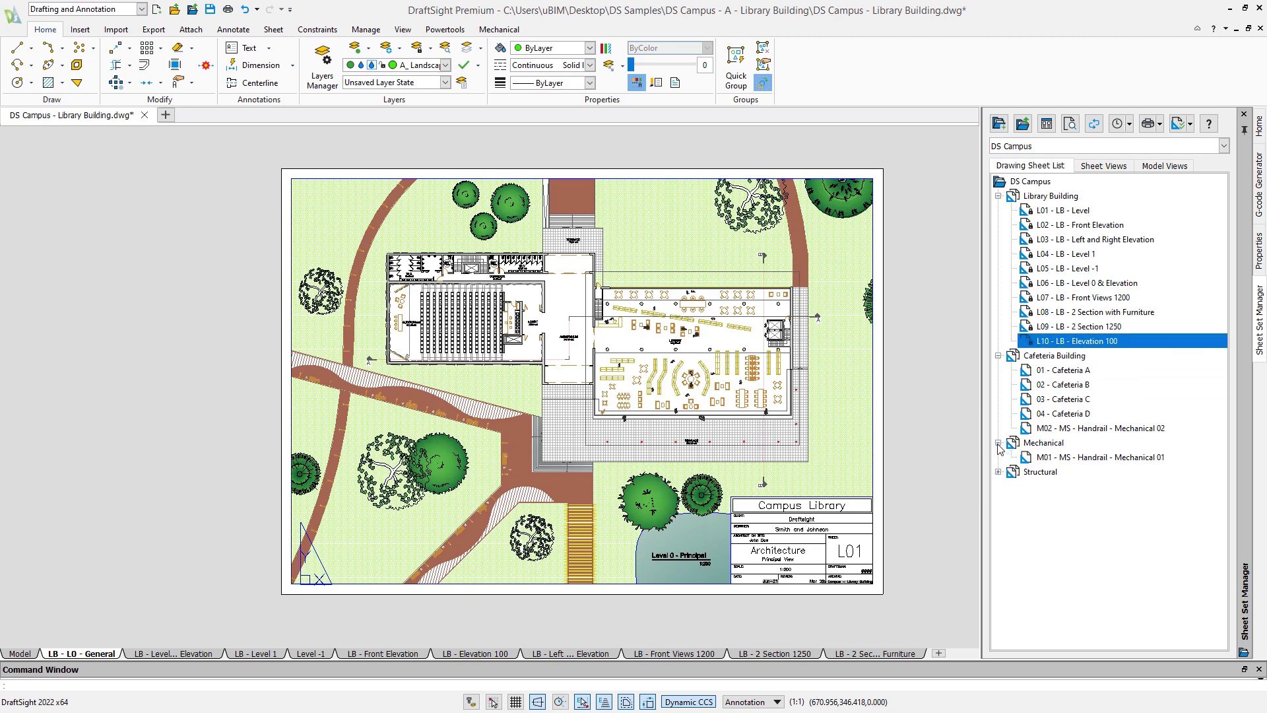
{"action": "left_click_drag", "start_coordinate": [1044, 433], "coordinate": [1052, 467]}
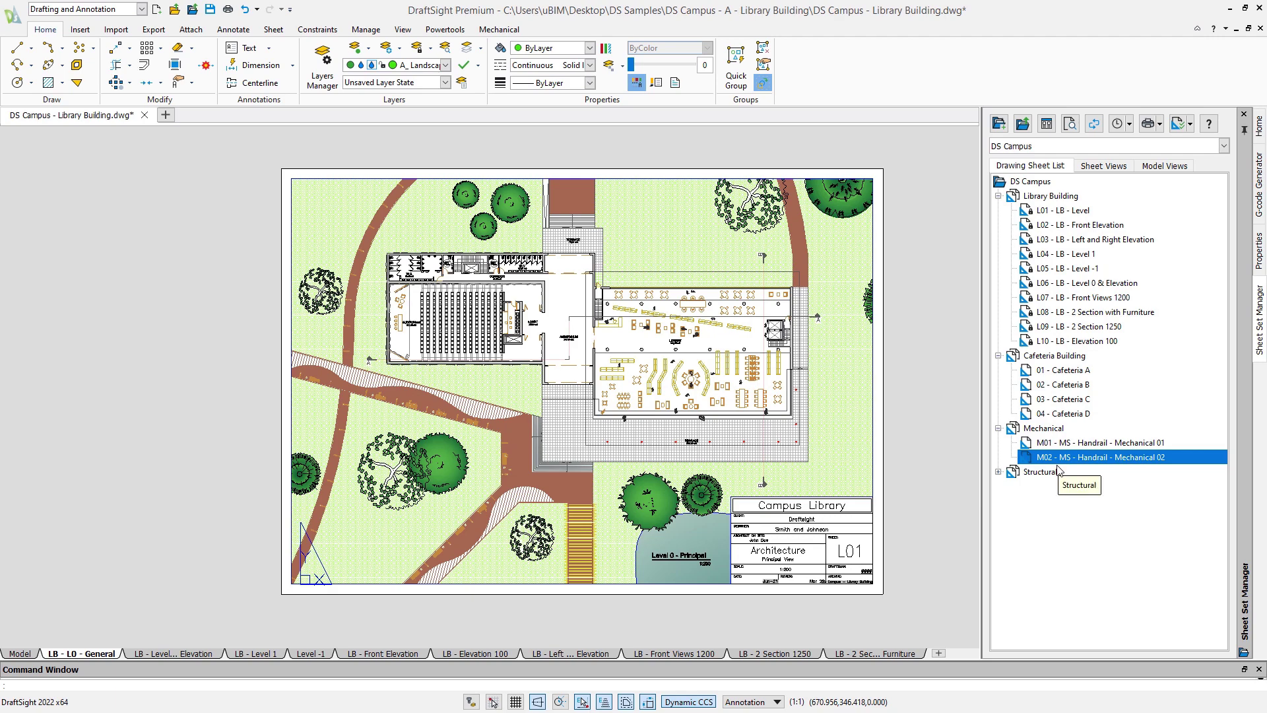
{"action": "double_click", "coordinate": [1071, 255]}
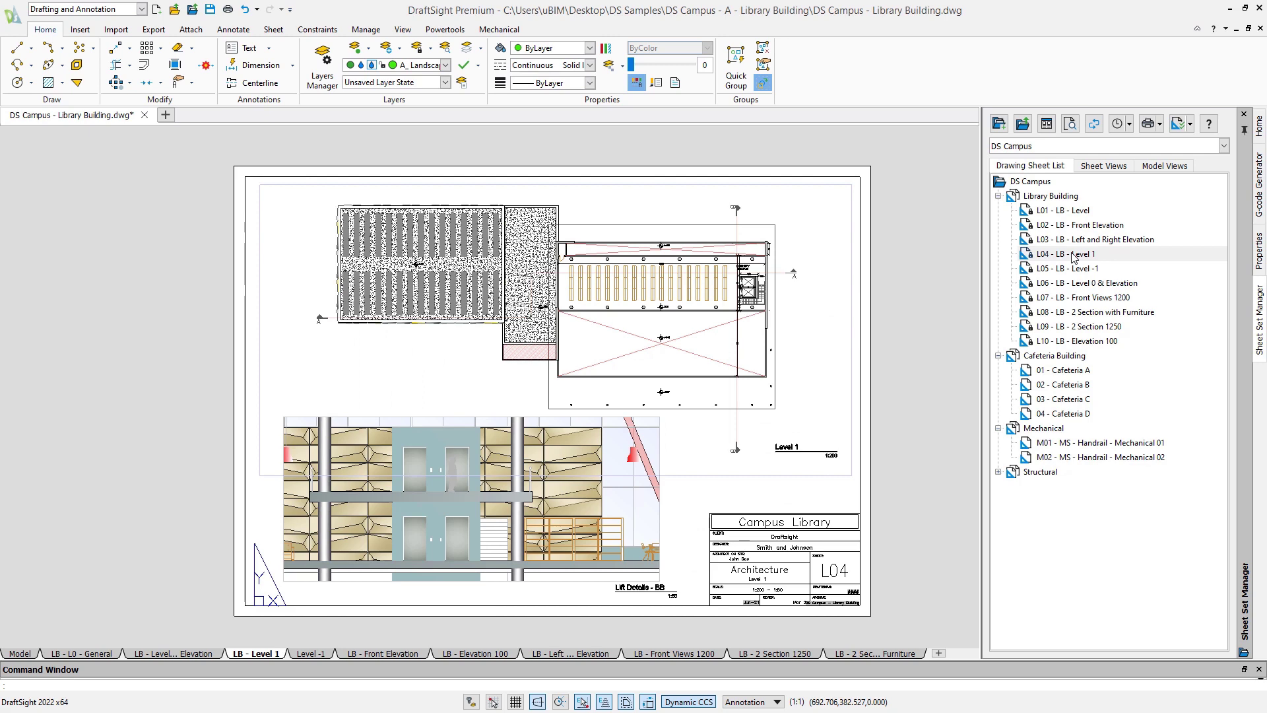
{"action": "double_click", "coordinate": [1070, 313]}
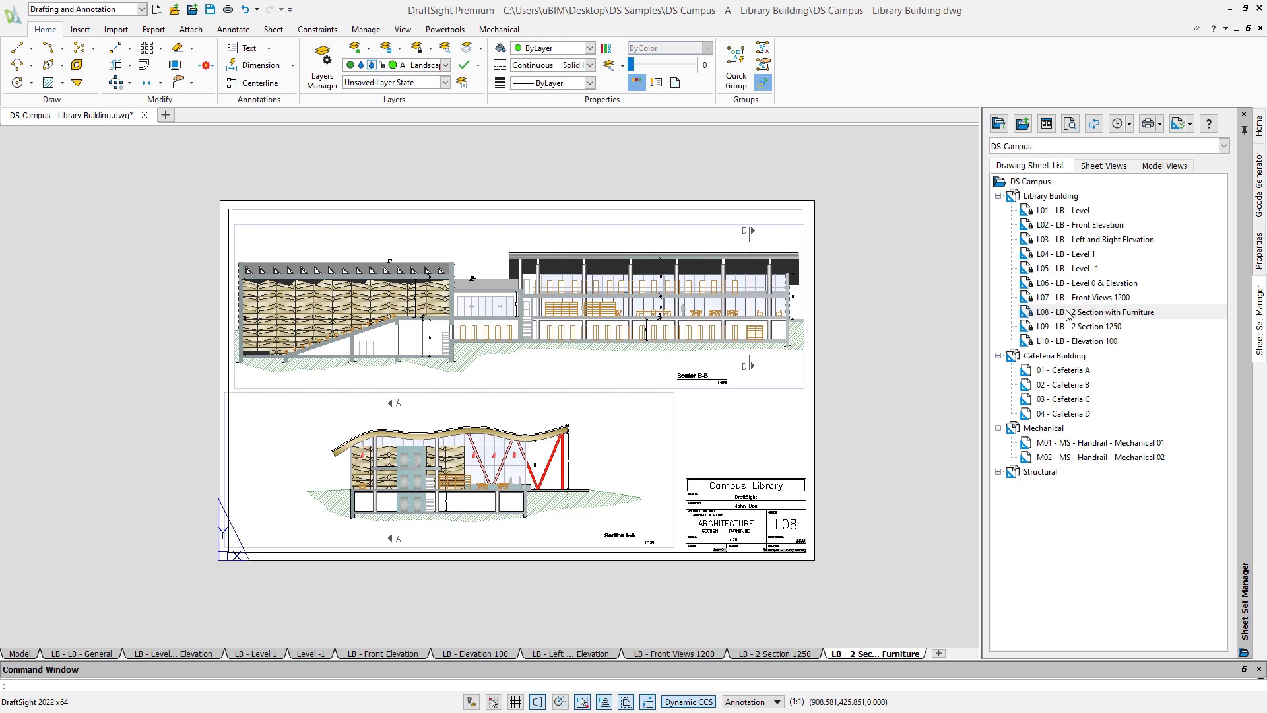
Dismiss the open-sheet-set dialog and publish the DS Campus sheet set to PDF
{"action": "left_click", "coordinate": [191, 12]}
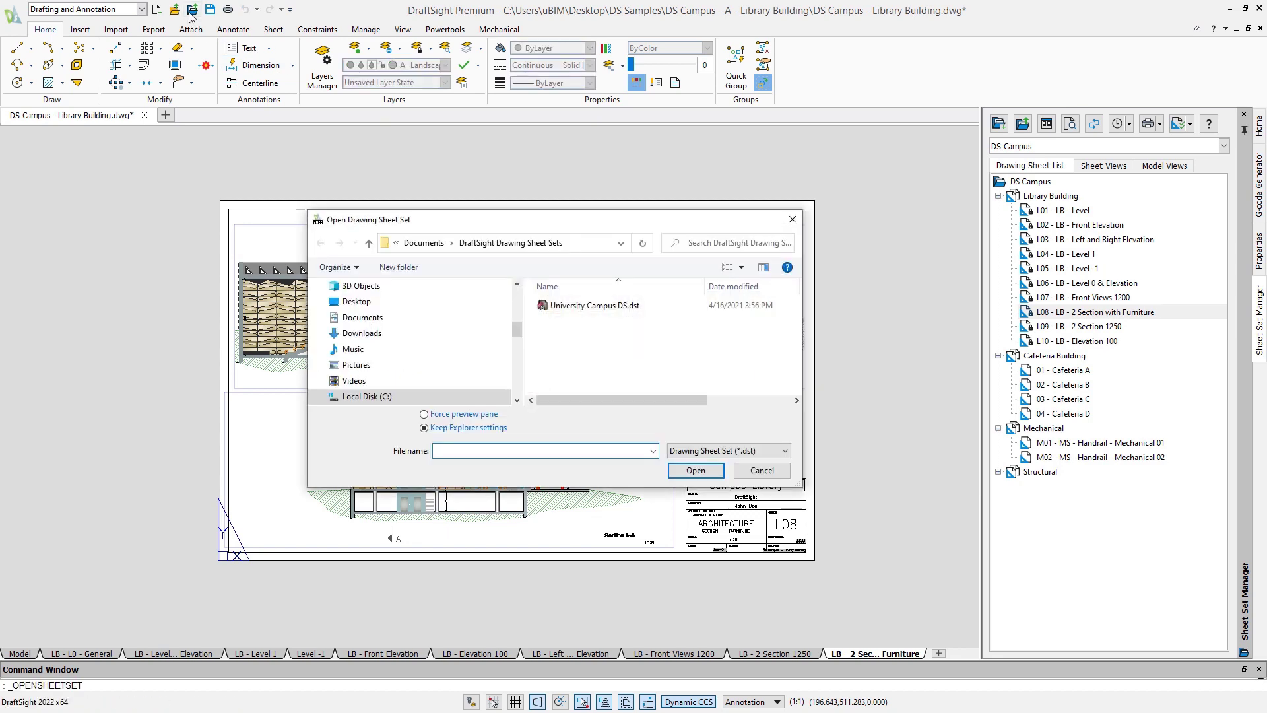
{"action": "left_click", "coordinate": [793, 220]}
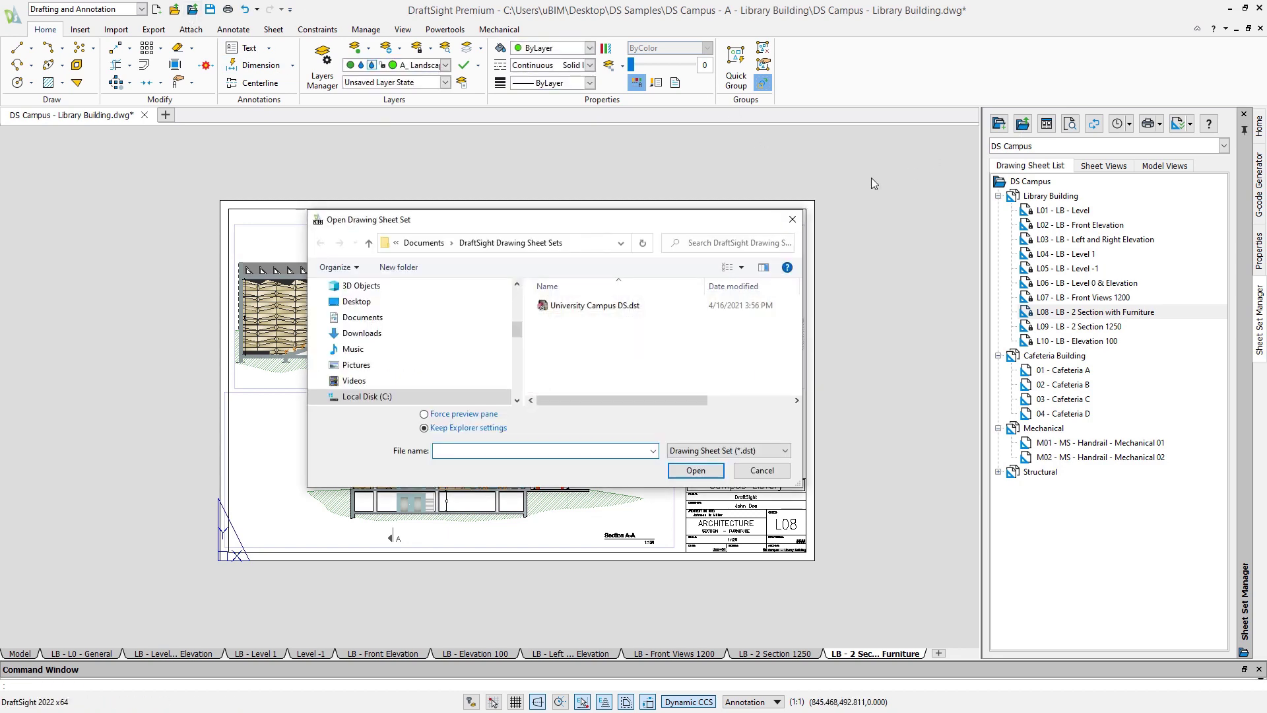
{"action": "left_click", "coordinate": [794, 220]}
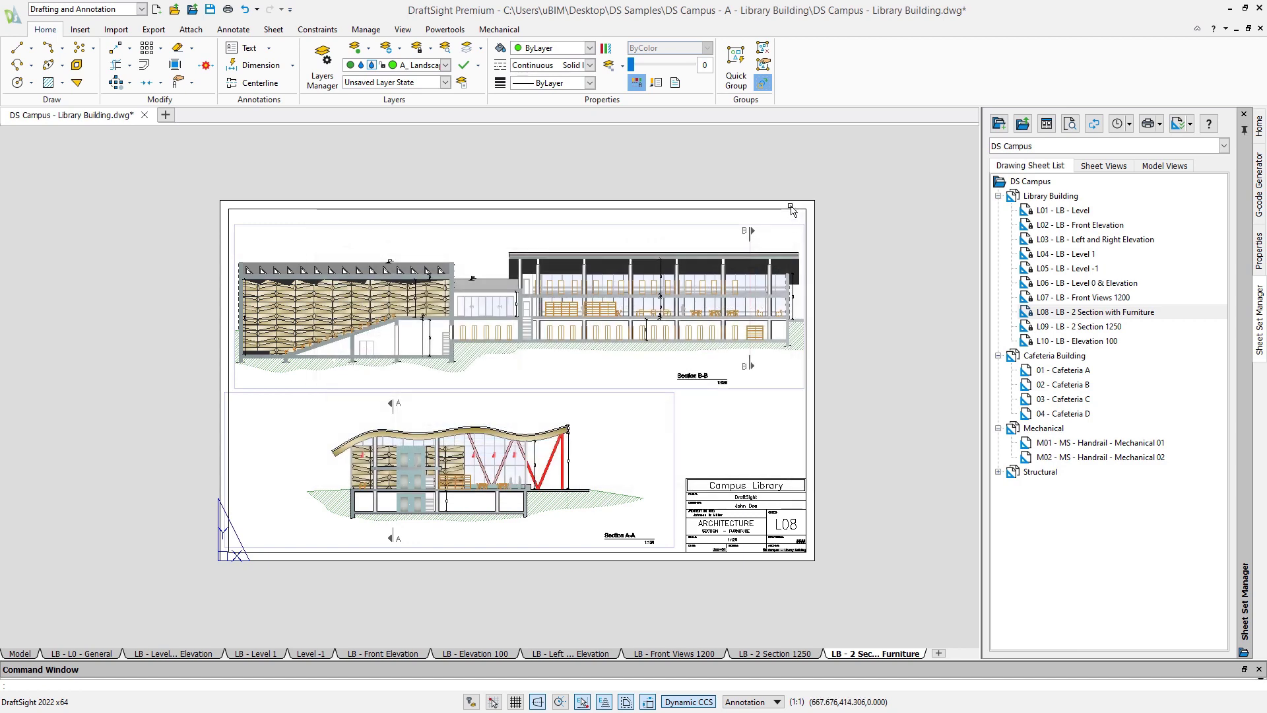
{"action": "right_click", "coordinate": [1035, 180]}
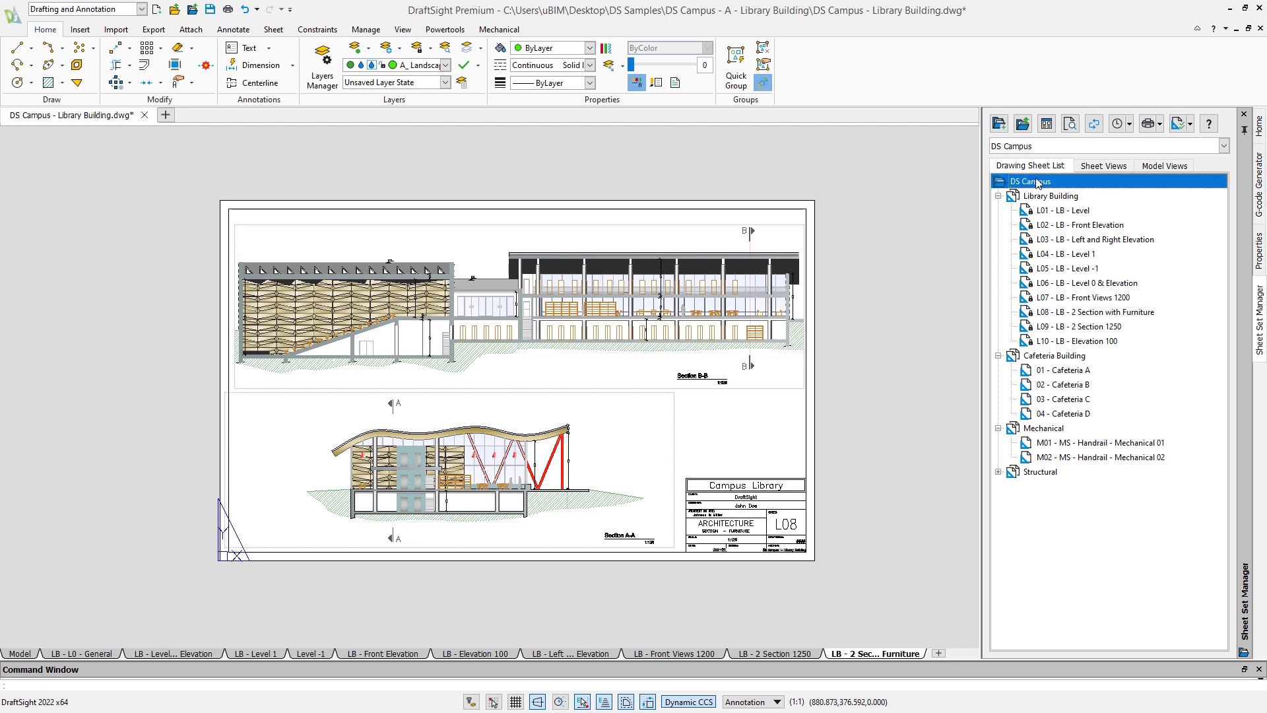
{"action": "mouse_move", "coordinate": [1094, 317]}
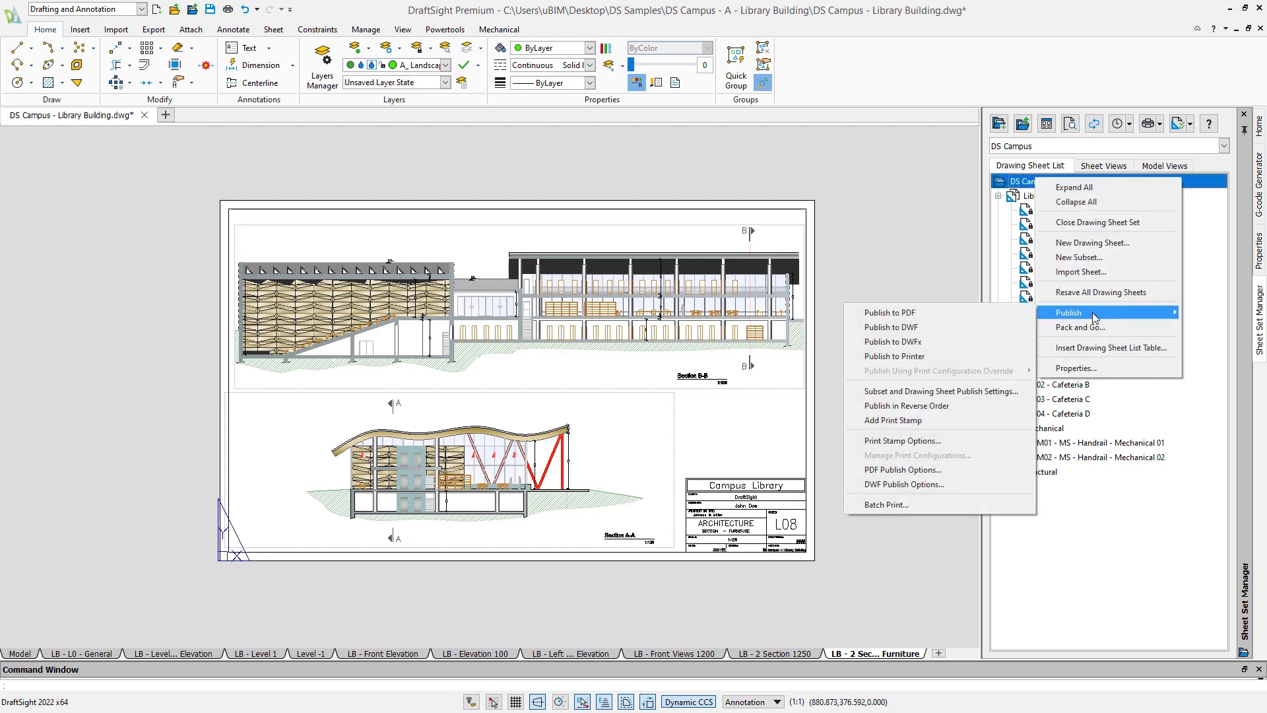
{"action": "left_click", "coordinate": [977, 311]}
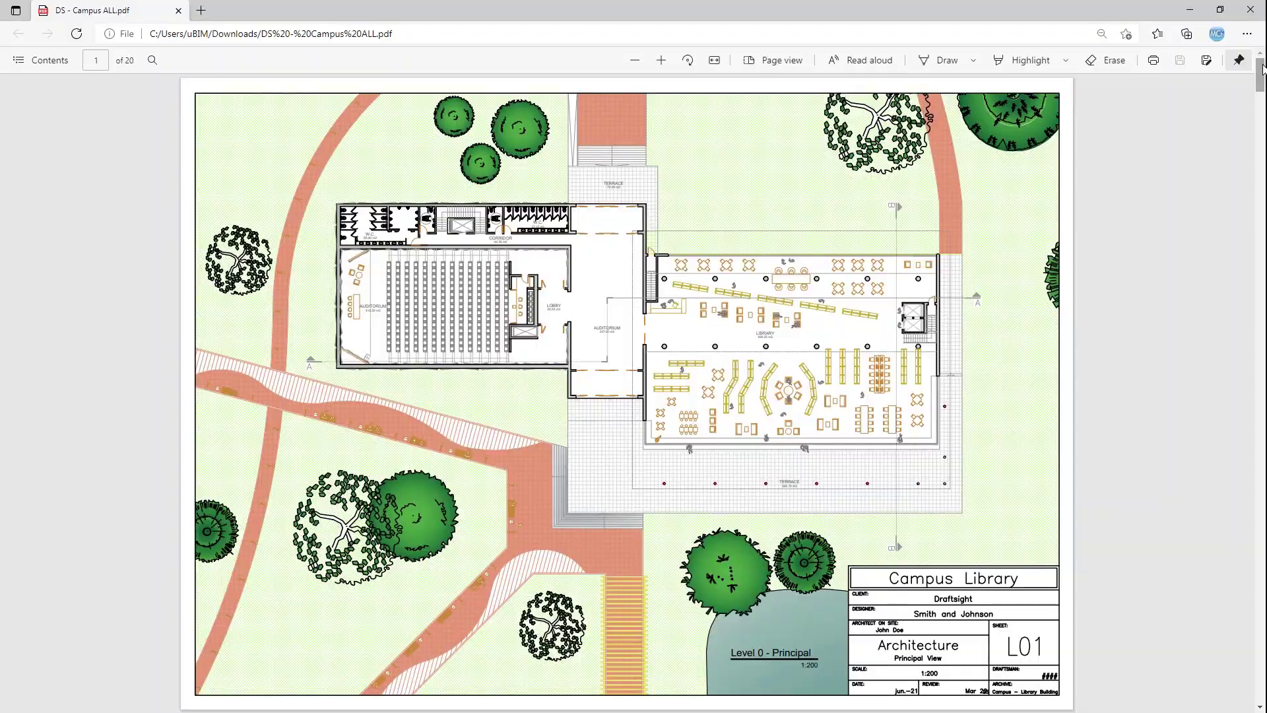
Scroll through the pages of DS - Campus ALL.pdf in Edge
{"action": "left_click_drag", "start_coordinate": [1259, 70], "coordinate": [1217, 323]}
{"action": "scroll", "coordinate": [1217, 348], "scroll_direction": "down", "scroll_amount": 20}
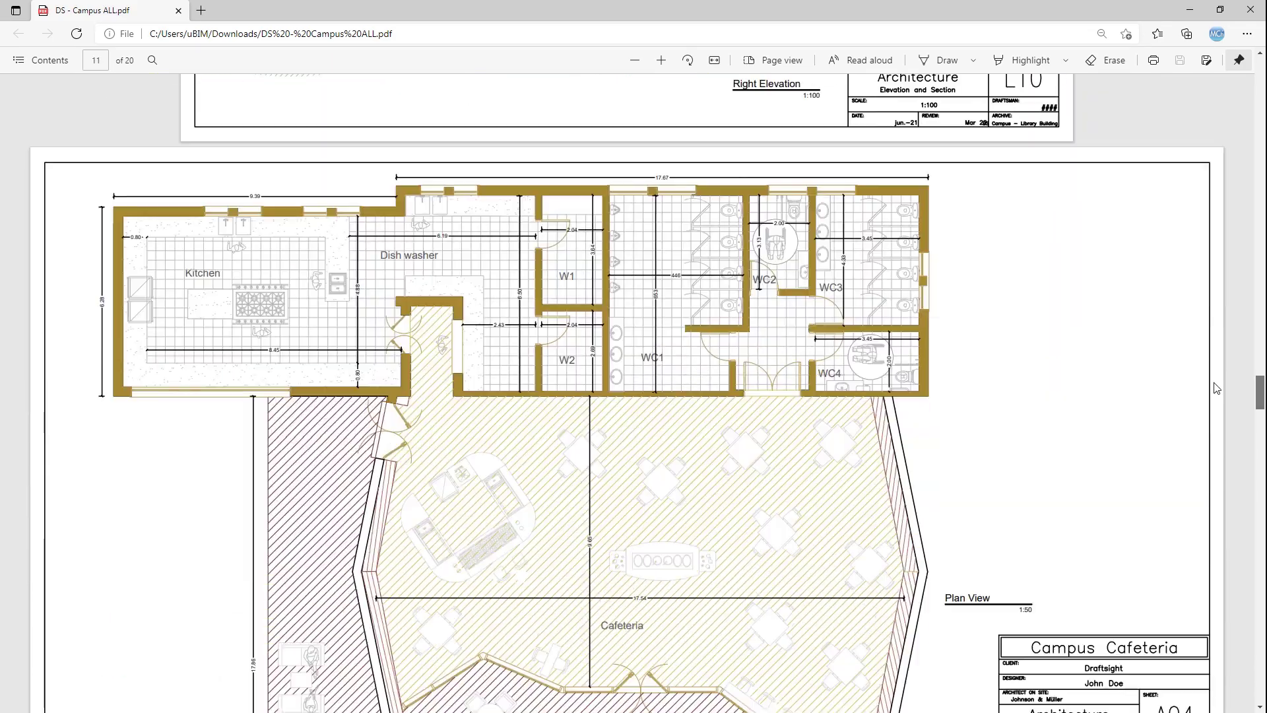
{"action": "scroll", "coordinate": [1213, 413], "scroll_direction": "down", "scroll_amount": 20}
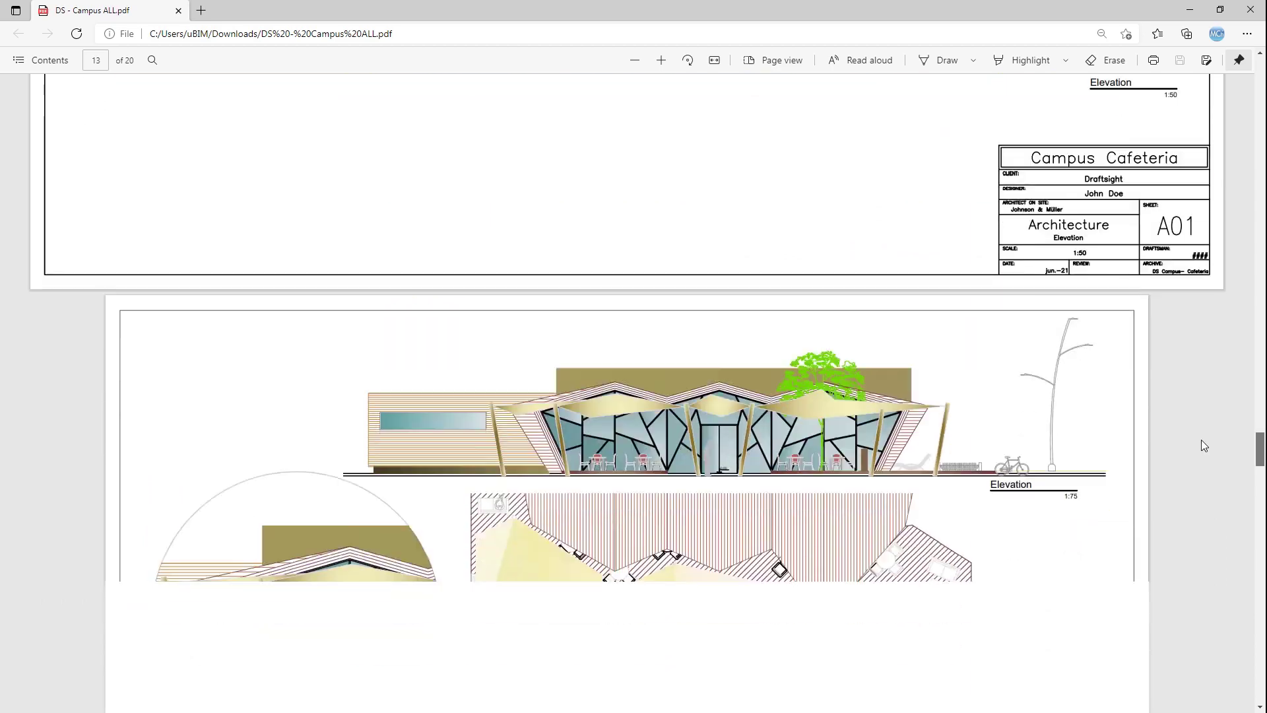
{"action": "scroll", "coordinate": [1193, 483], "scroll_direction": "down", "scroll_amount": 20}
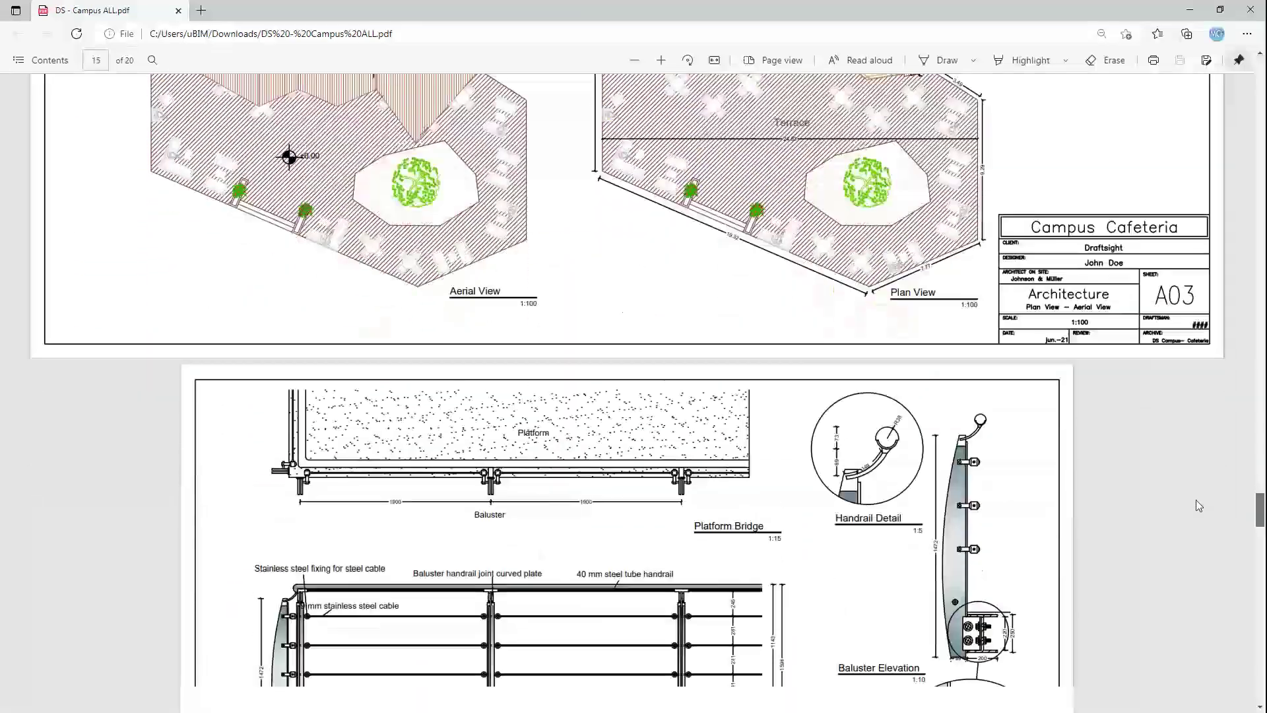
{"action": "scroll", "coordinate": [1193, 523], "scroll_direction": "down", "scroll_amount": 15}
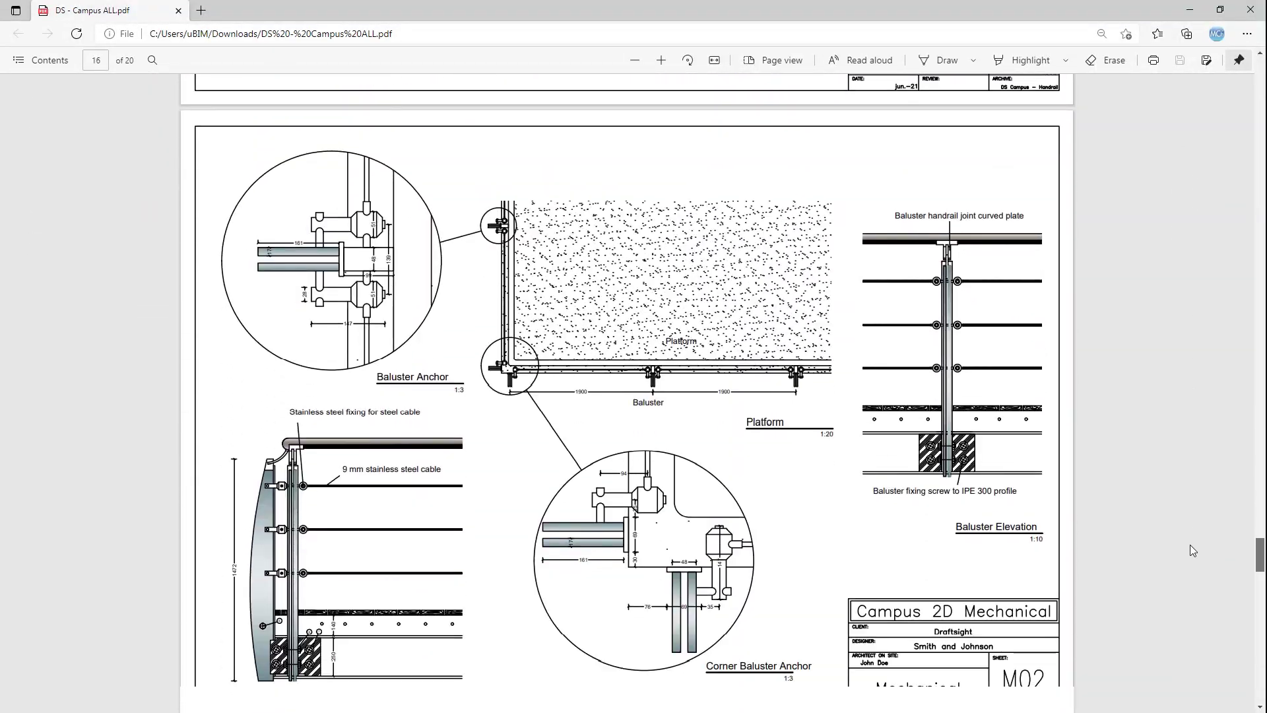
{"action": "scroll", "coordinate": [1190, 561], "scroll_direction": "down", "scroll_amount": 20}
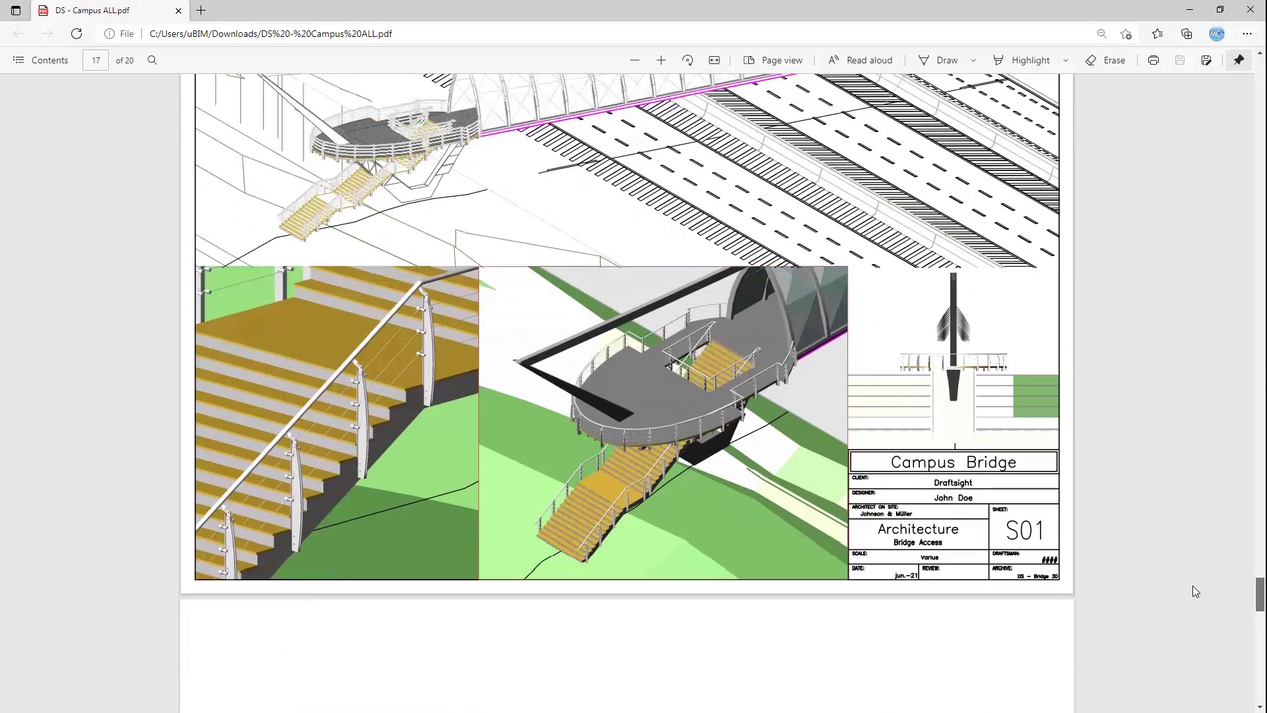
{"action": "scroll", "coordinate": [1260, 617], "scroll_direction": "down", "scroll_amount": 5}
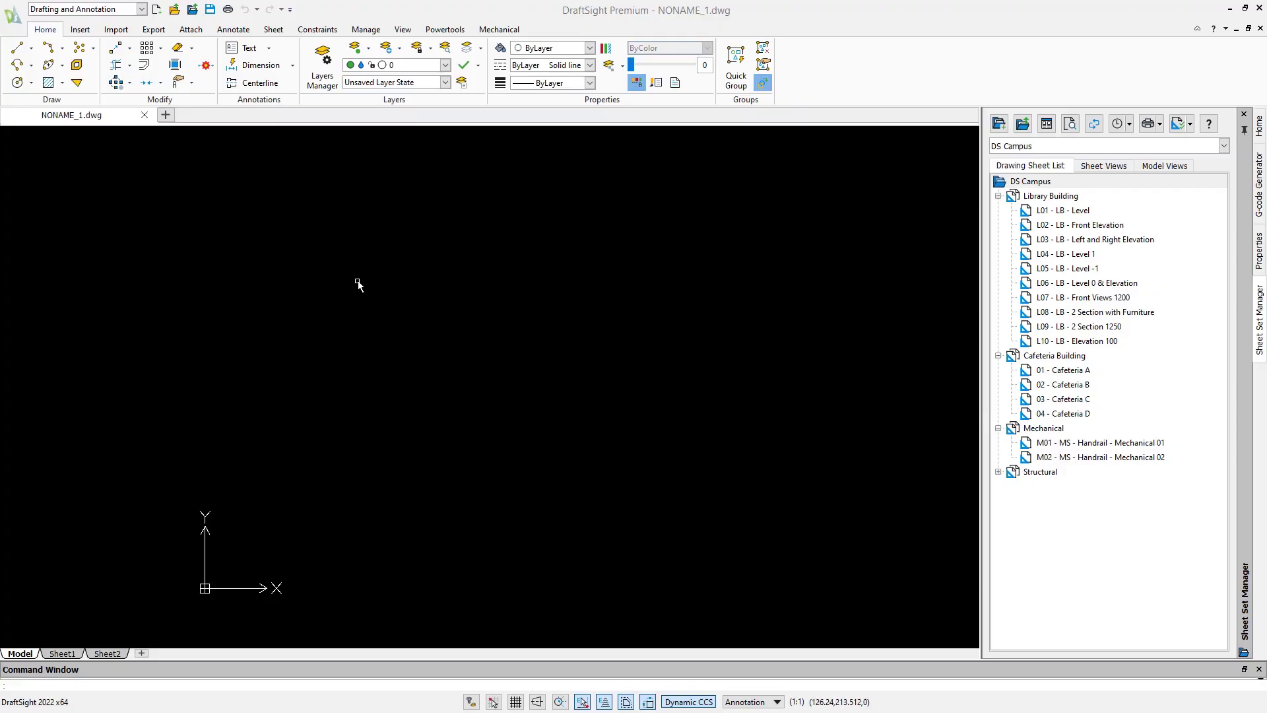
Start a PDF import from the Import tab and load DS - Campus ALL.pdf
{"action": "left_click", "coordinate": [116, 30]}
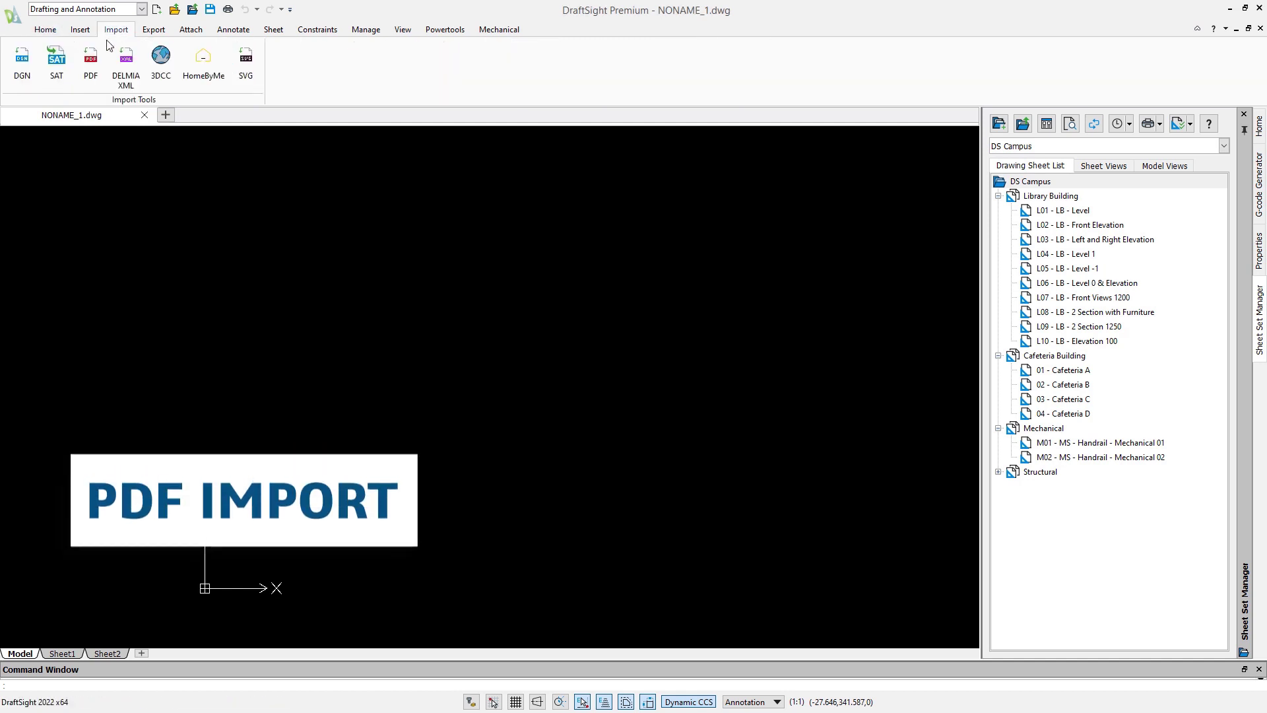
{"action": "left_click", "coordinate": [101, 63]}
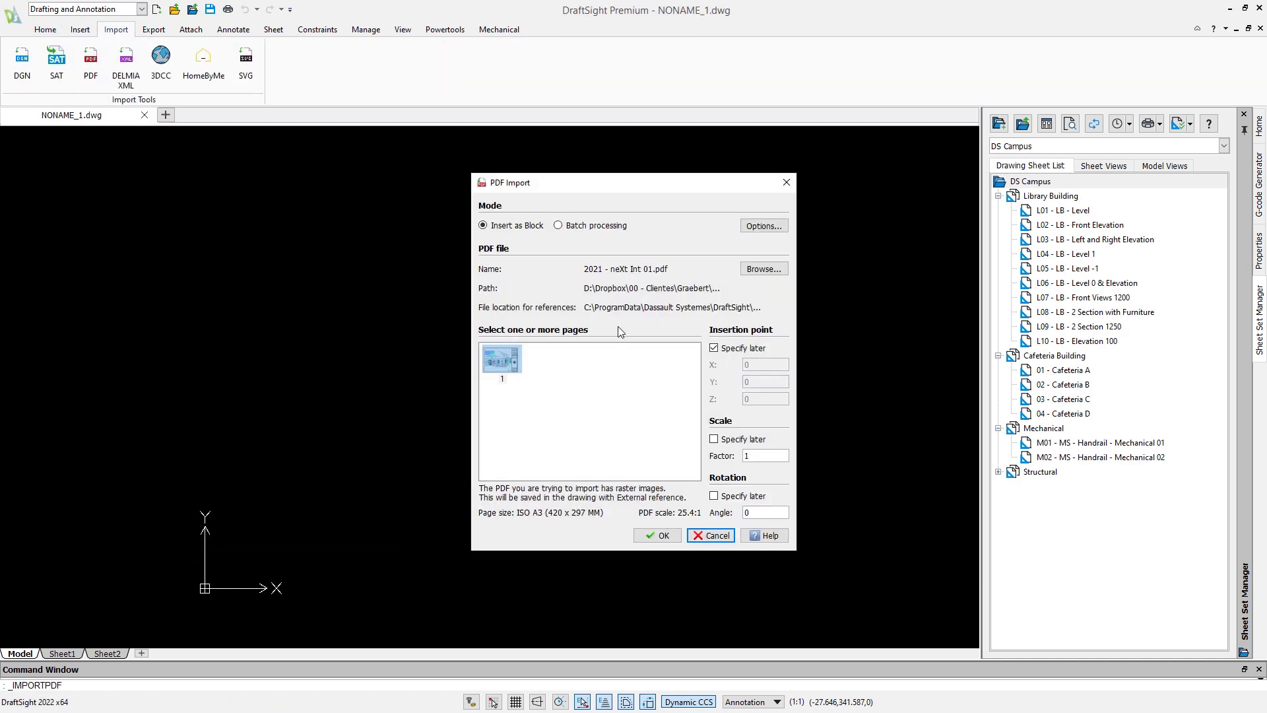
{"action": "left_click", "coordinate": [764, 268]}
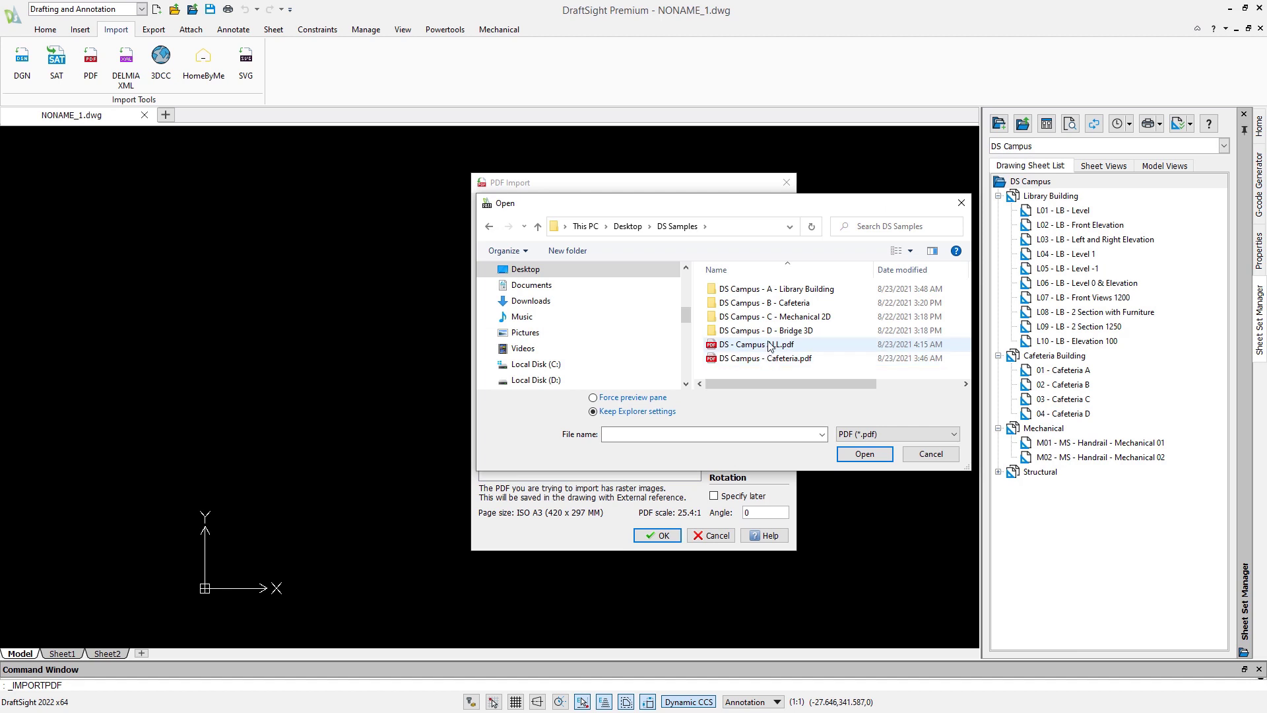
{"action": "left_click", "coordinate": [763, 346]}
{"action": "left_click", "coordinate": [877, 455]}
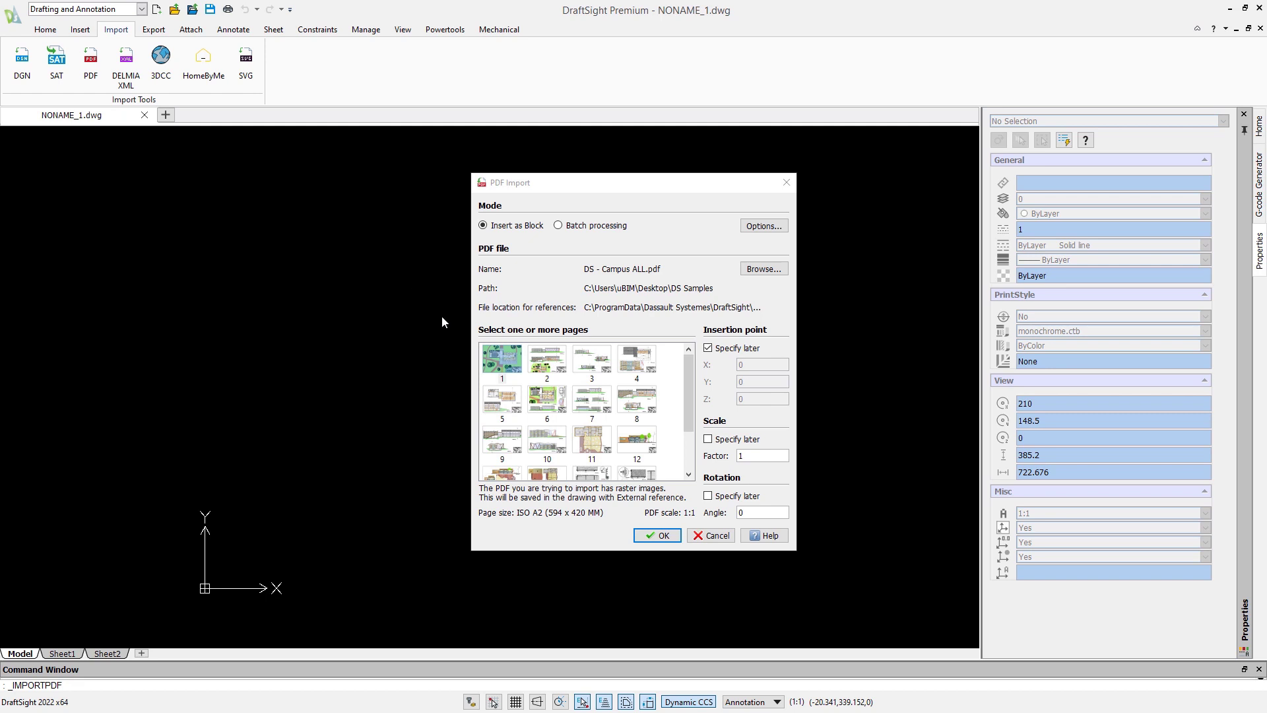
Select pages 3 and 4 of DS - Campus ALL.pdf and import them as a block
{"action": "left_click", "coordinate": [590, 363]}
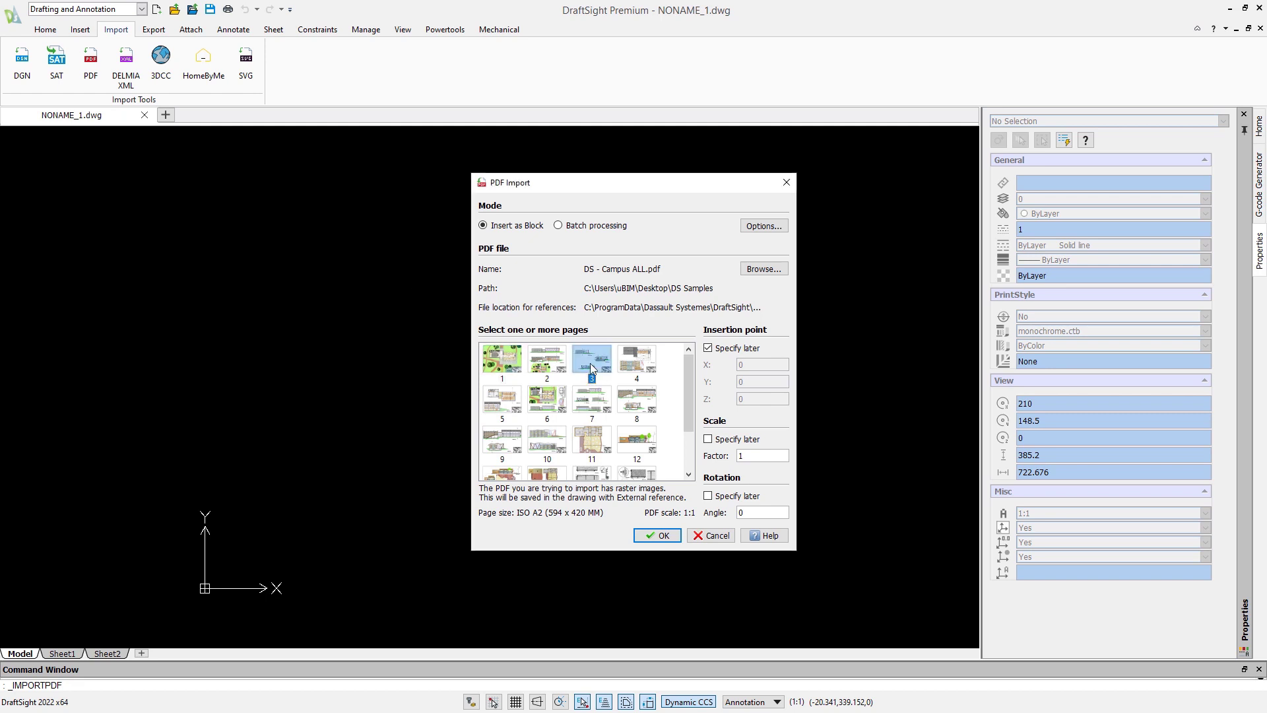
{"action": "left_click", "coordinate": [586, 397], "text": "shift"}
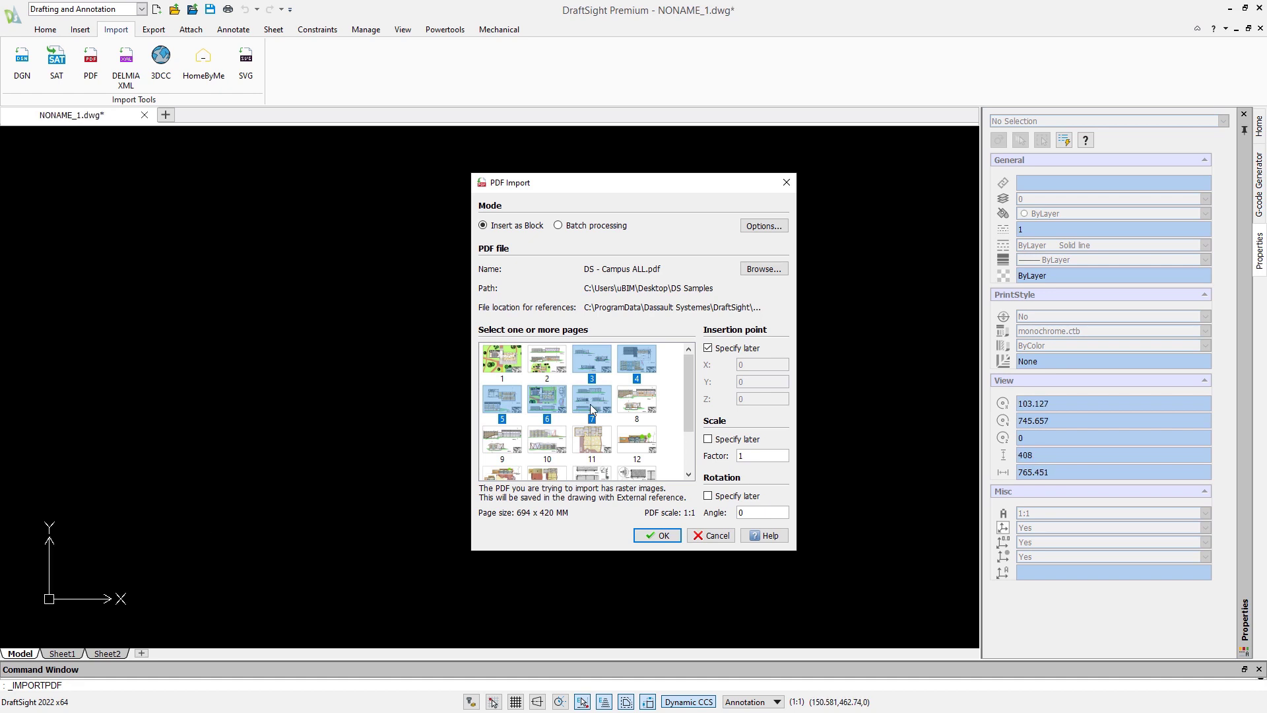
{"action": "left_click", "coordinate": [594, 227]}
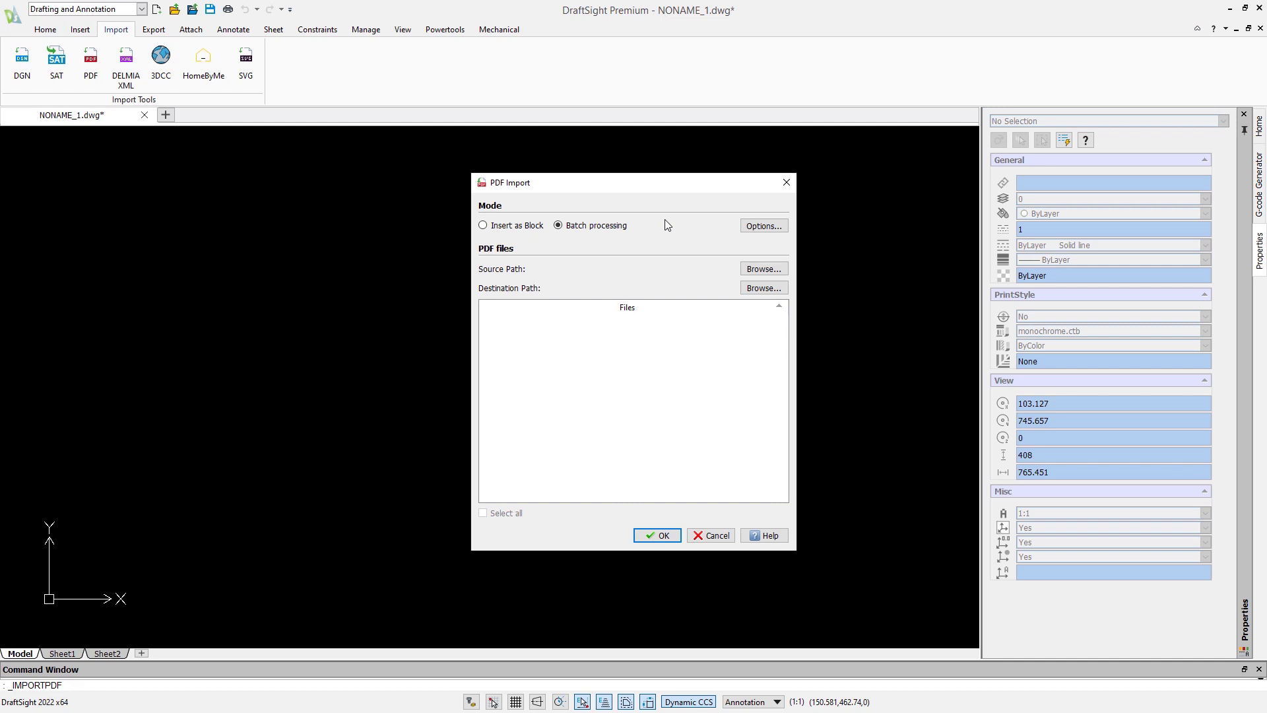
{"action": "left_click", "coordinate": [765, 227]}
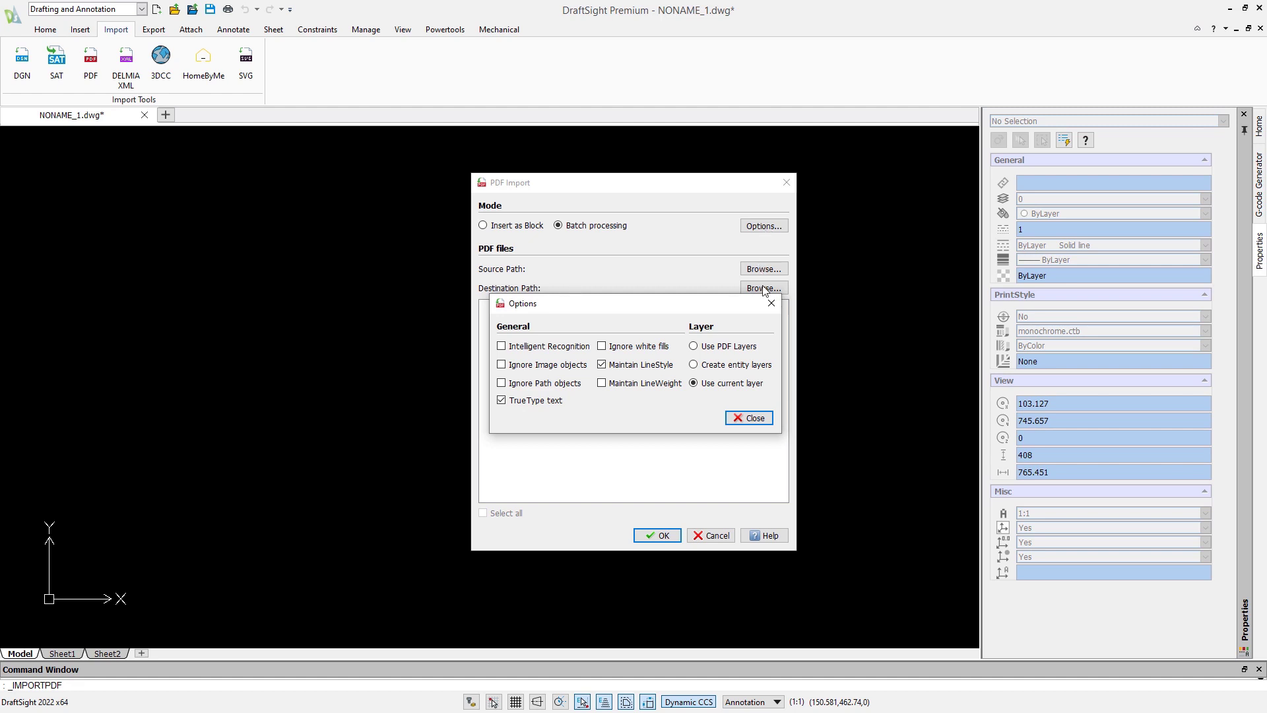
{"action": "left_click", "coordinate": [749, 418]}
{"action": "left_click", "coordinate": [483, 225]}
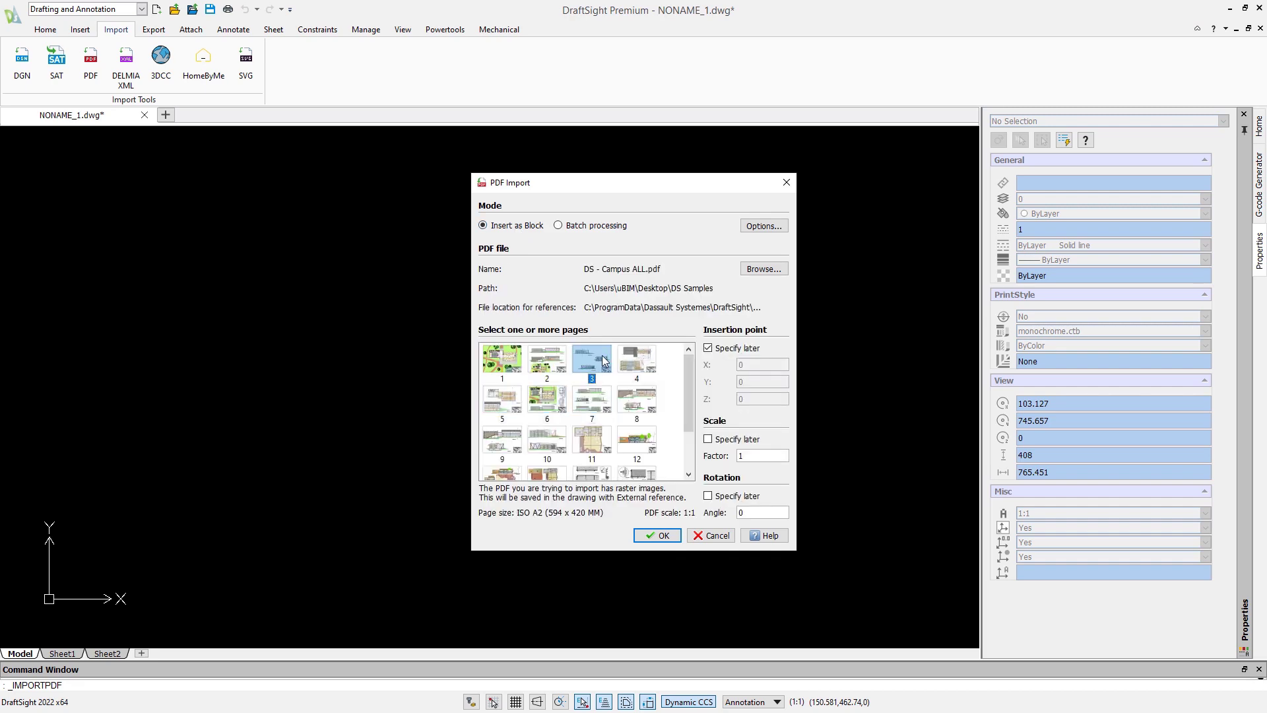
{"action": "left_click", "coordinate": [638, 359], "text": "ctrl"}
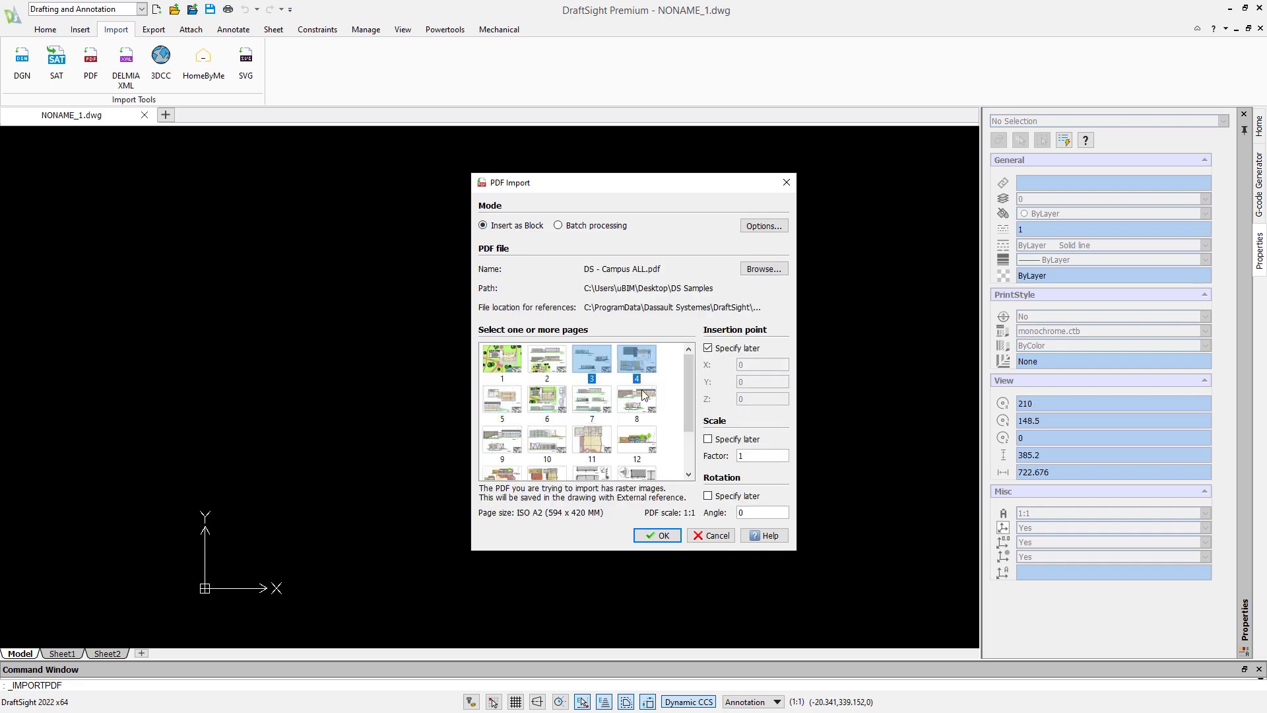
{"action": "left_click", "coordinate": [657, 535]}
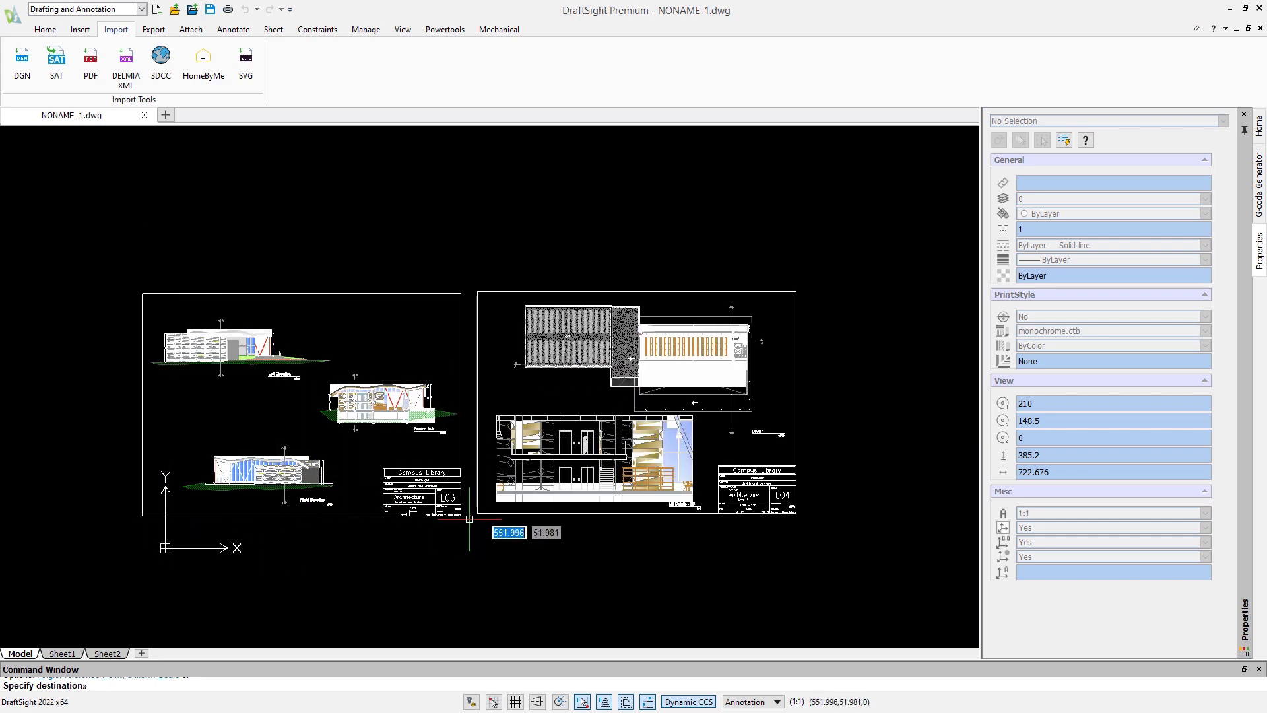
Place the imported L03 and L04 sheets in NONAME_1.dwg and window-select the block
{"action": "left_click", "coordinate": [490, 520]}
{"action": "scroll", "coordinate": [783, 417], "scroll_direction": "up", "scroll_amount": 4}
{"action": "left_click", "coordinate": [903, 431]}
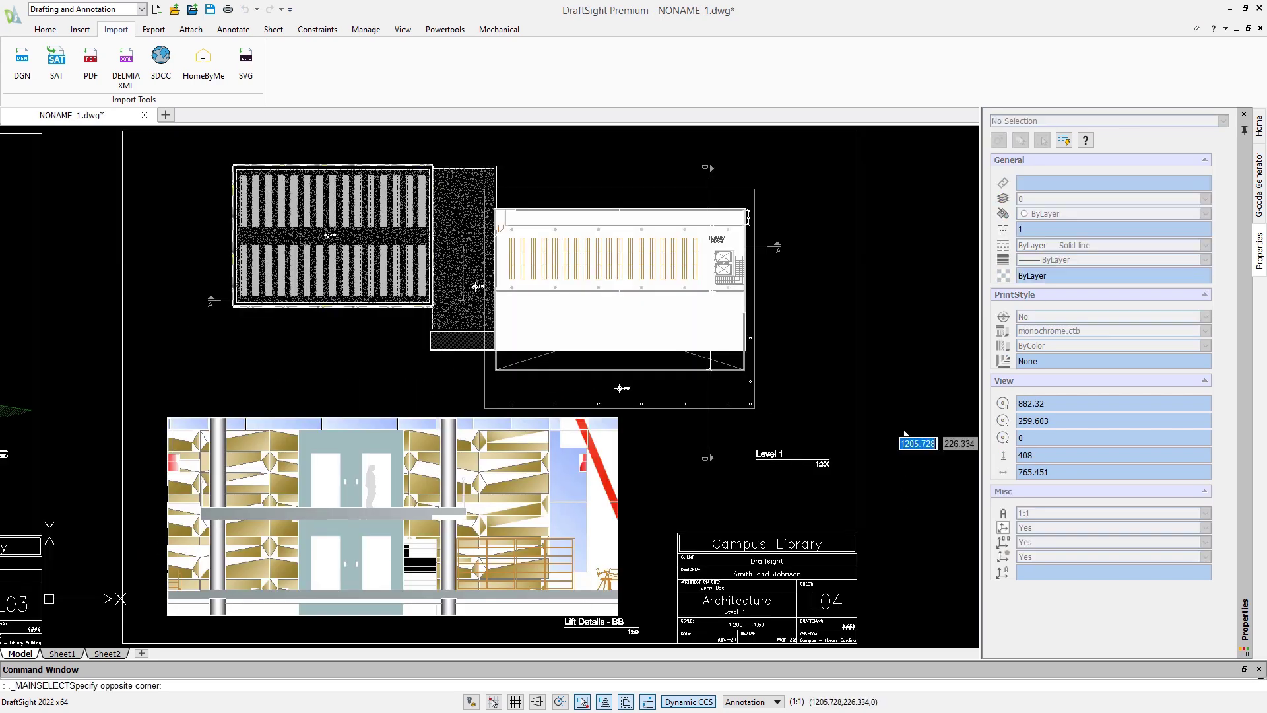
{"action": "left_click", "coordinate": [833, 442]}
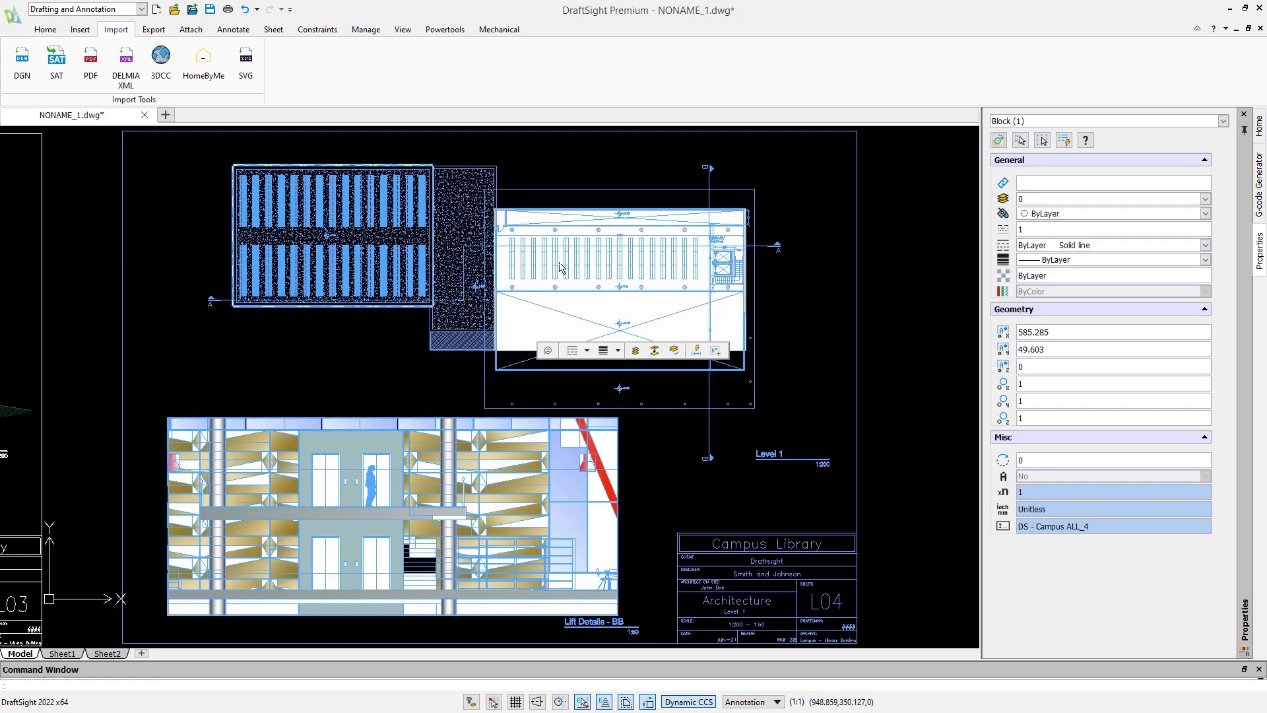
Clear the block selection from the Home tab and zoom into the Left Elevation
{"action": "left_click", "coordinate": [45, 29]}
{"action": "left_click", "coordinate": [175, 65]}
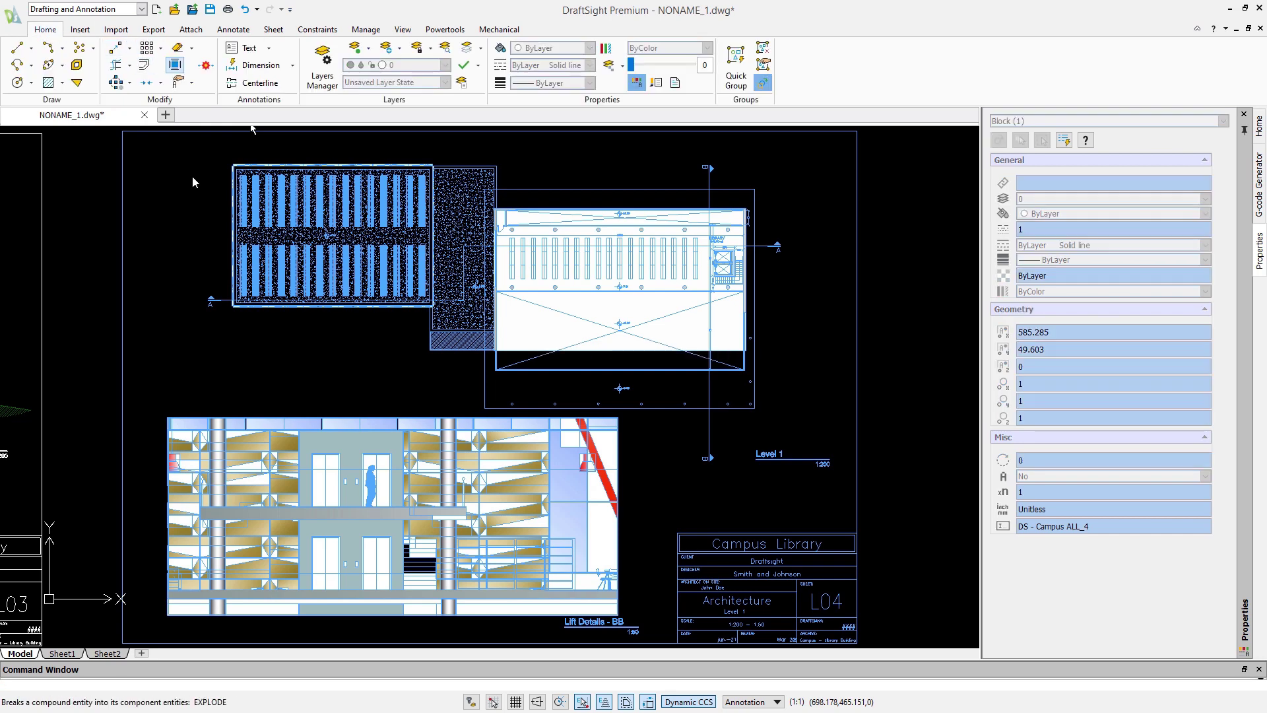
{"action": "scroll", "coordinate": [192, 181], "scroll_direction": "down", "scroll_amount": 4}
{"action": "scroll", "coordinate": [360, 271], "scroll_direction": "up", "scroll_amount": 4}
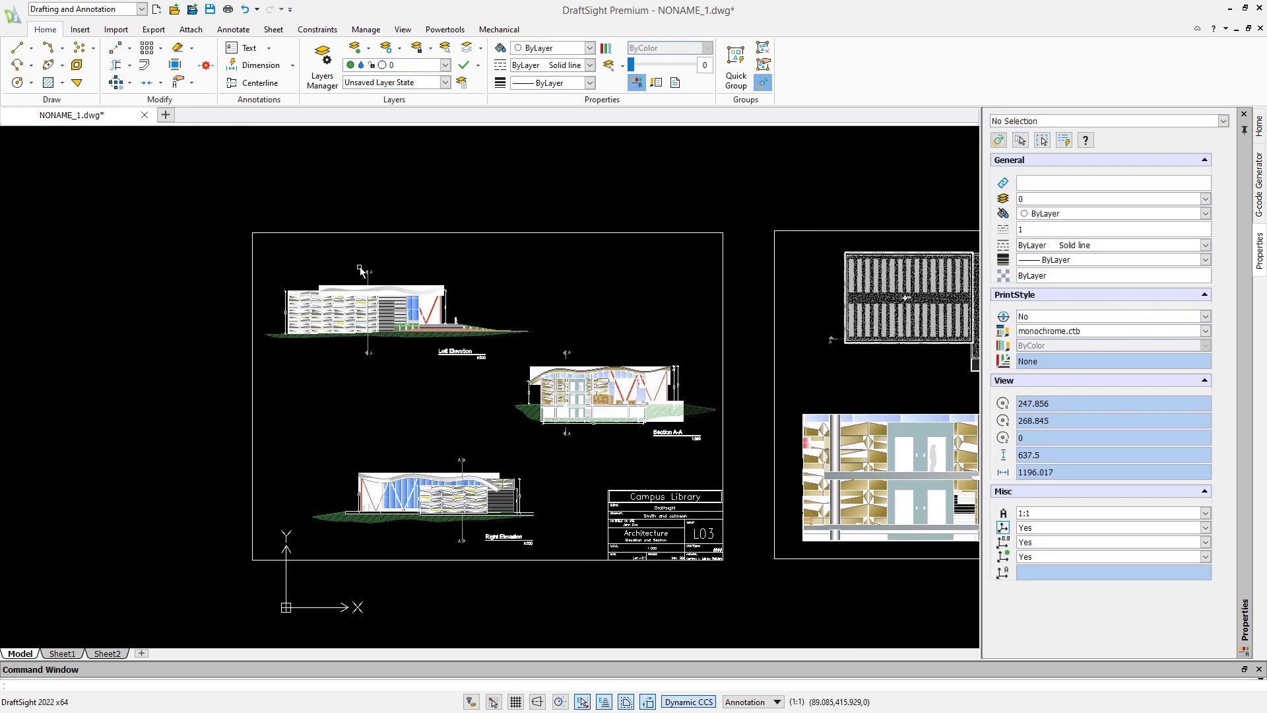
{"action": "scroll", "coordinate": [361, 271], "scroll_direction": "up", "scroll_amount": 3}
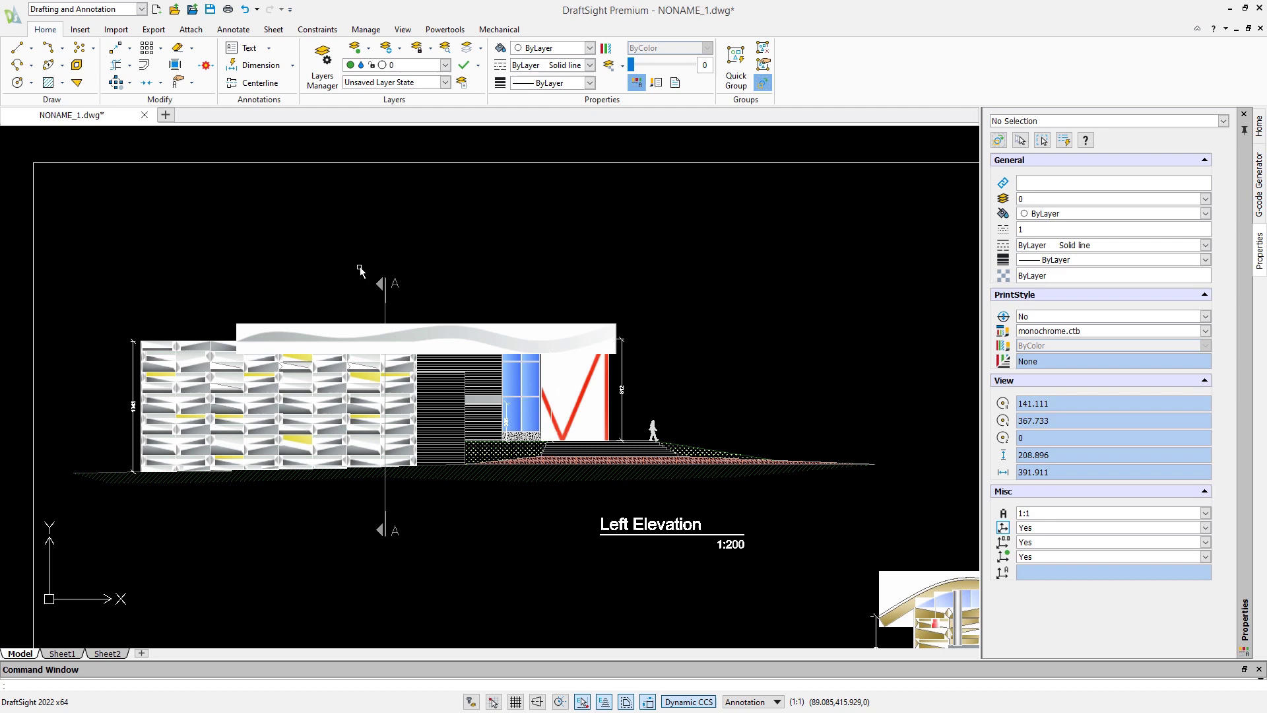
Explode the imported block, selecting all entities with Ctrl+A
{"action": "left_click", "coordinate": [174, 65]}
{"action": "key", "text": "ctrl+a"}
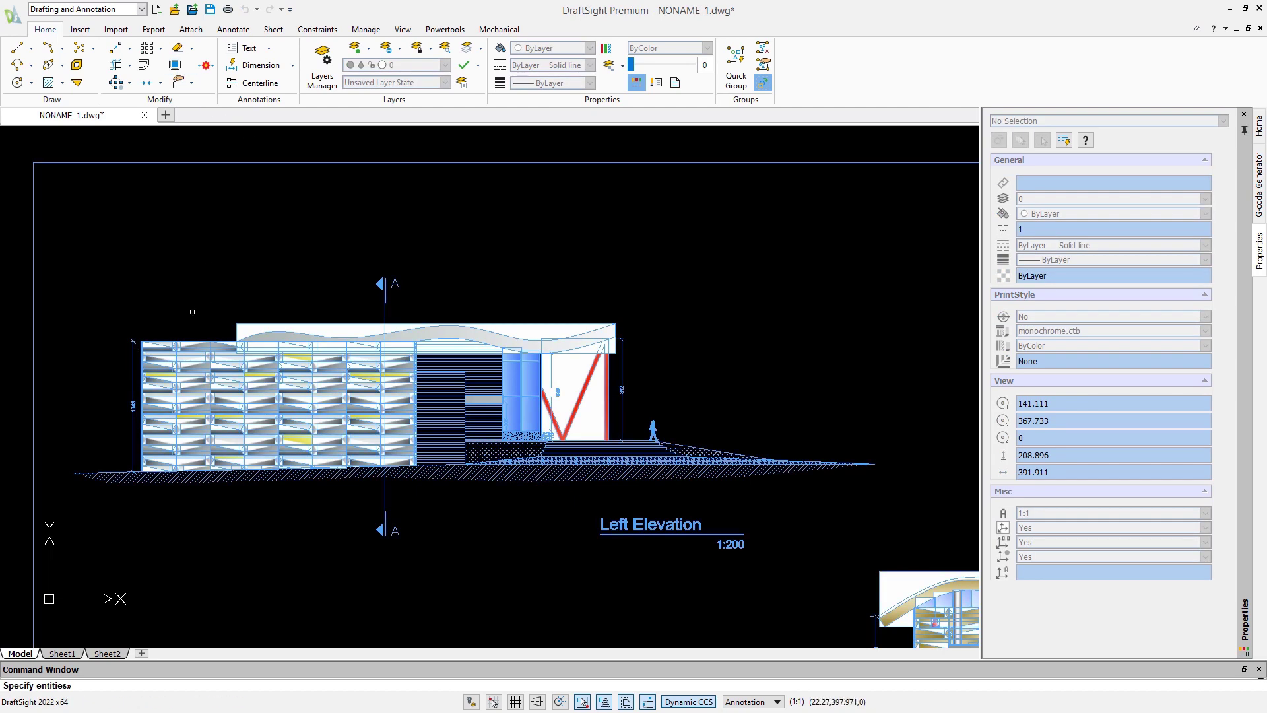
{"action": "key", "text": "Return"}
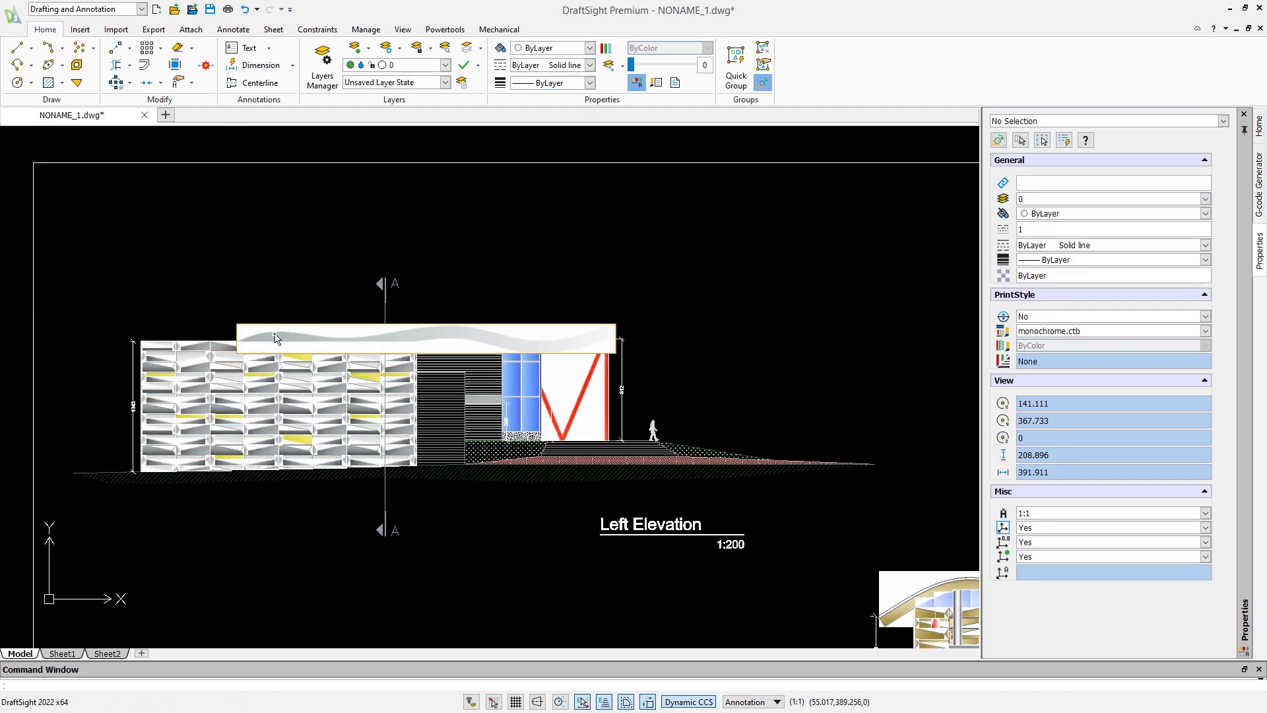
Delete the roof band, red V and blue glass images from the Left Elevation
{"action": "left_click", "coordinate": [291, 330]}
{"action": "key", "text": "Escape"}
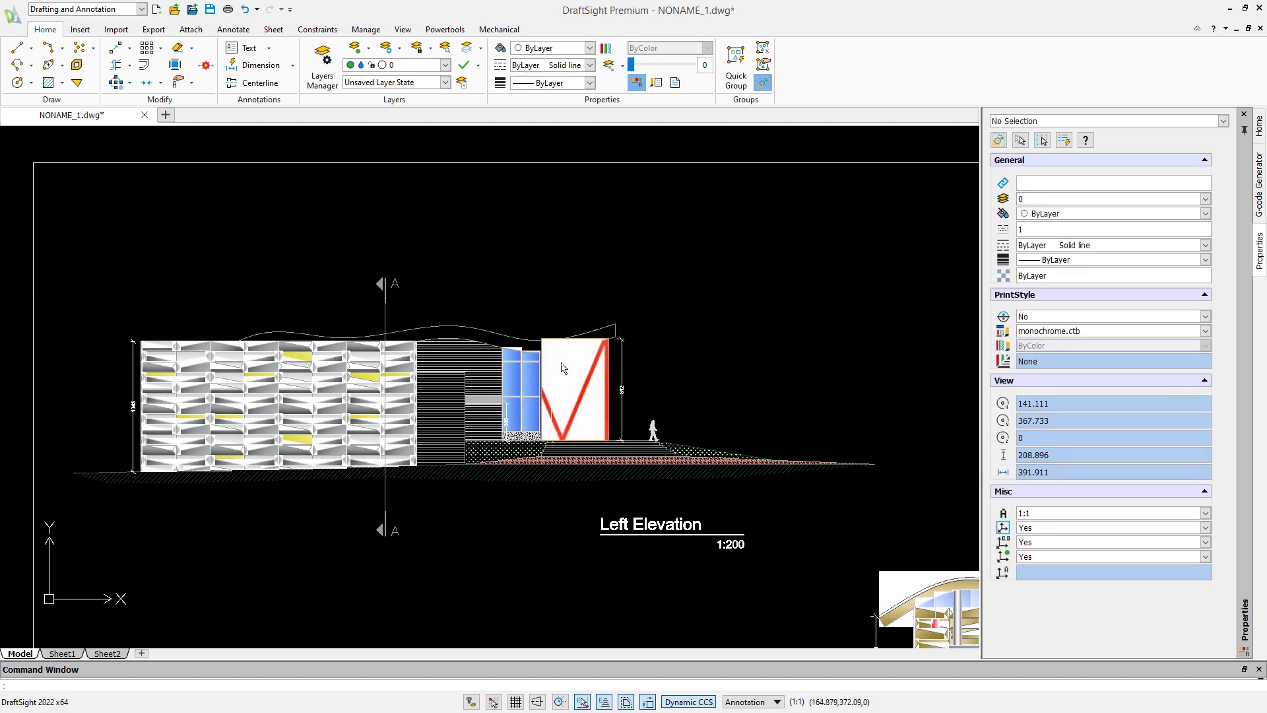
{"action": "left_click", "coordinate": [592, 393]}
{"action": "key", "text": "Delete"}
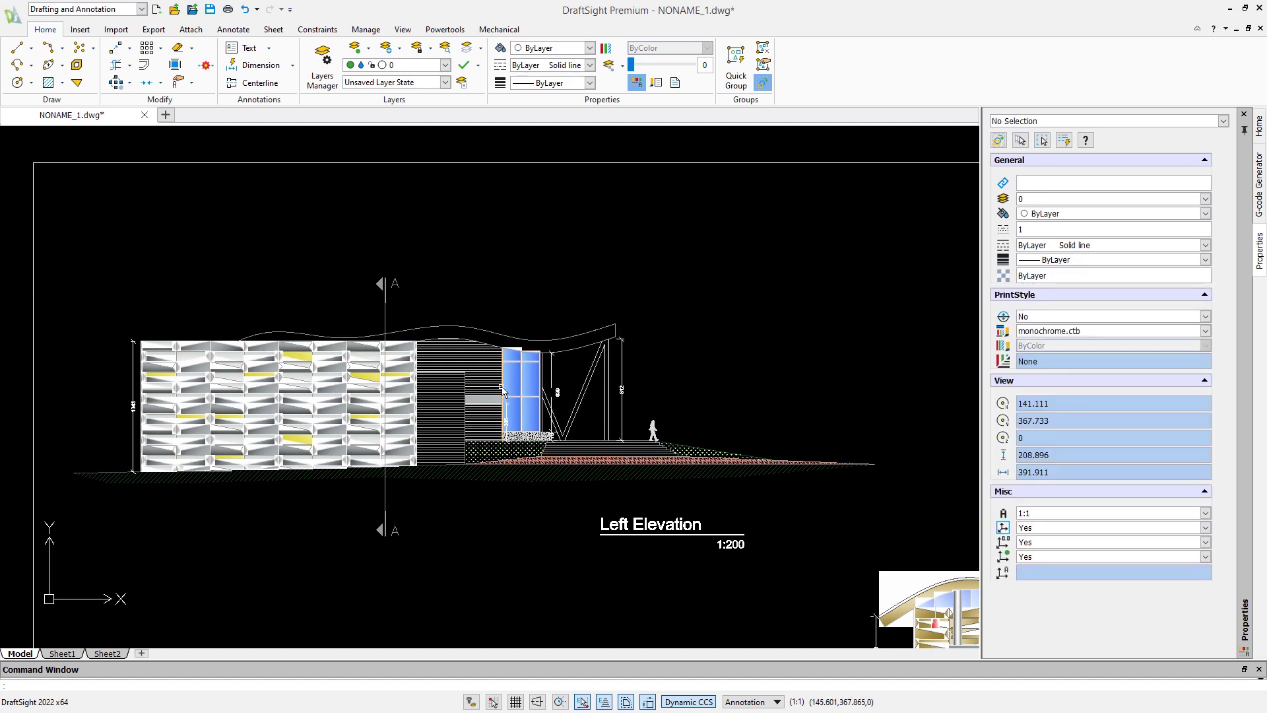
{"action": "left_click", "coordinate": [531, 382]}
{"action": "key", "text": "Delete"}
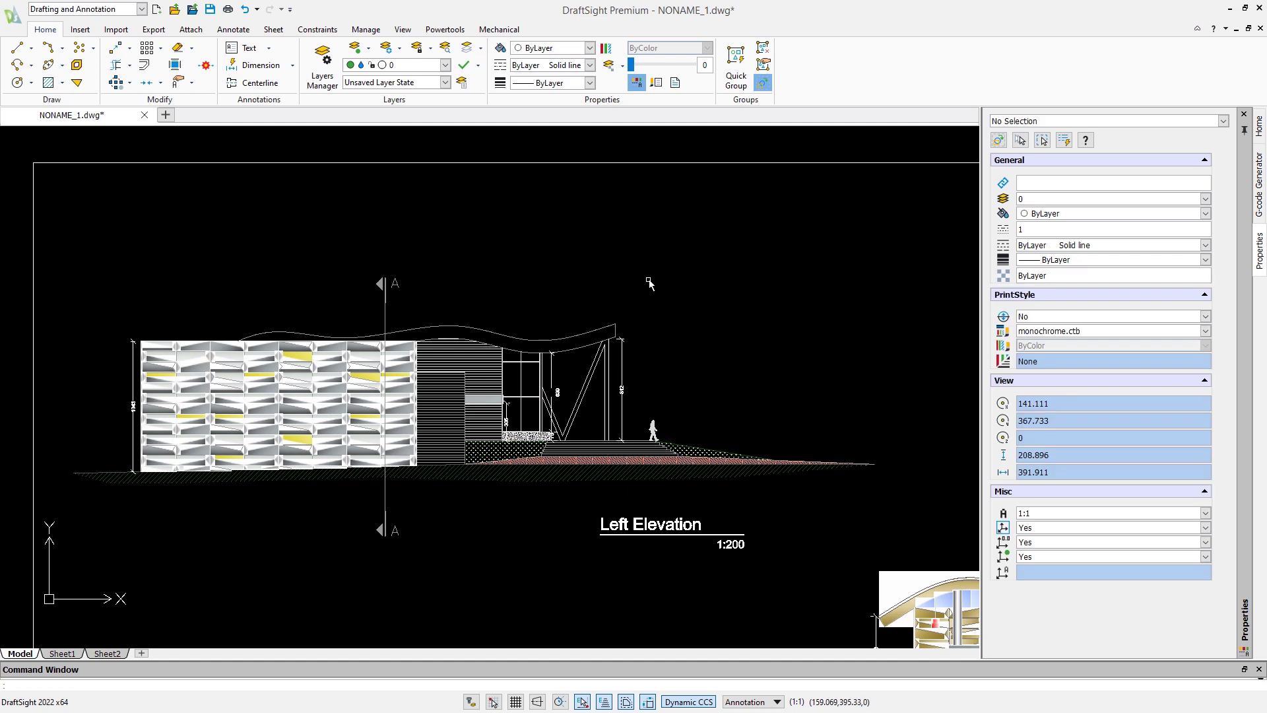